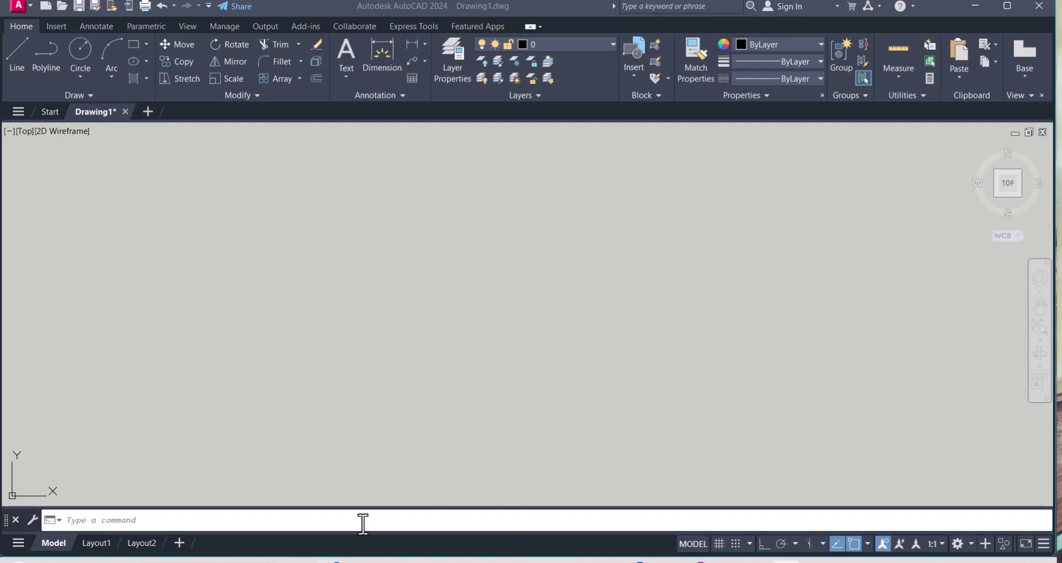
Draw a horizontal line from left of centre to the right with Ortho on.
left_click(511, 311)
type("l")
key("Return")
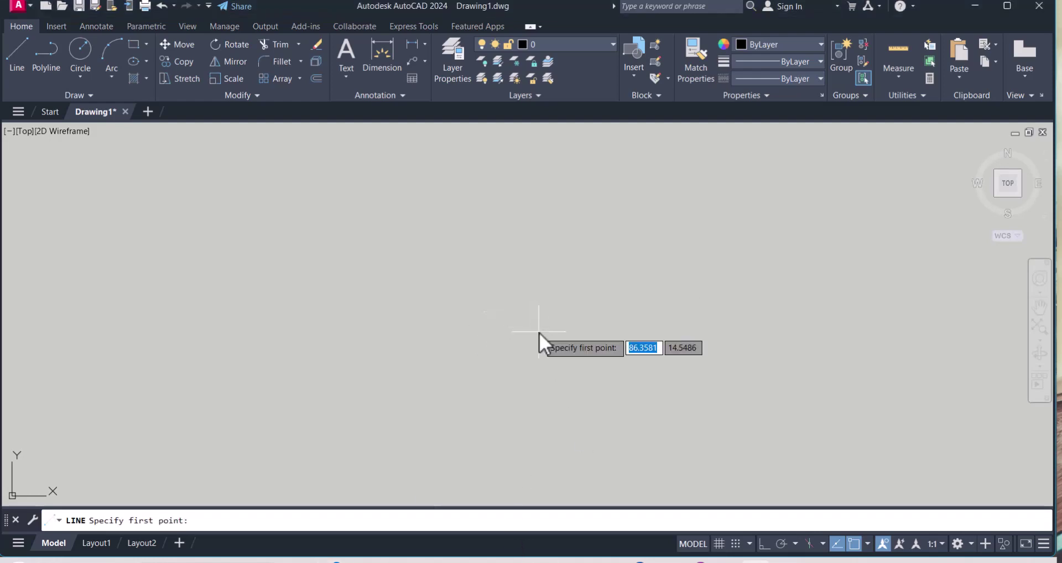
left_click(249, 314)
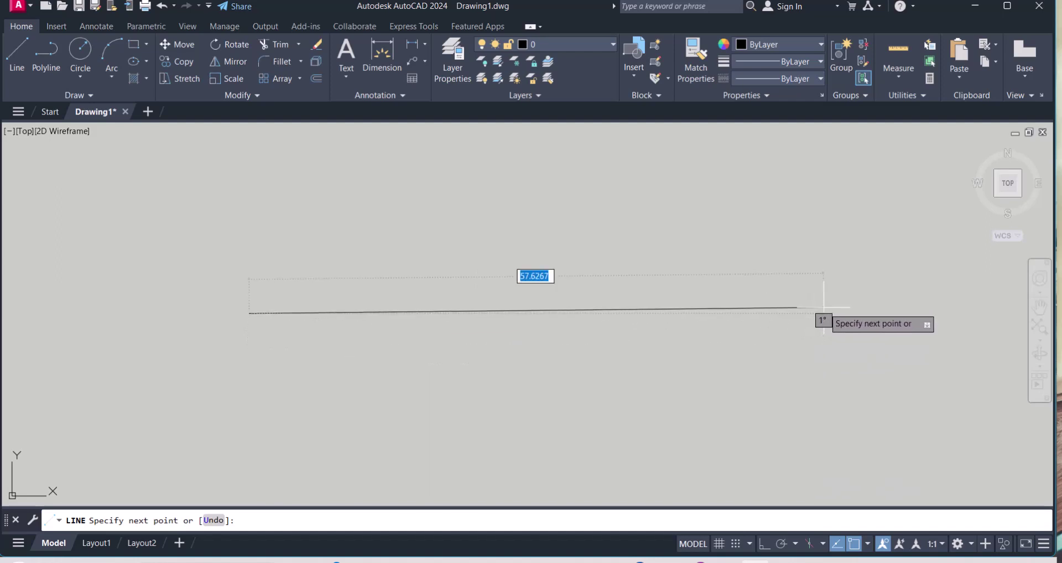
key("F6")
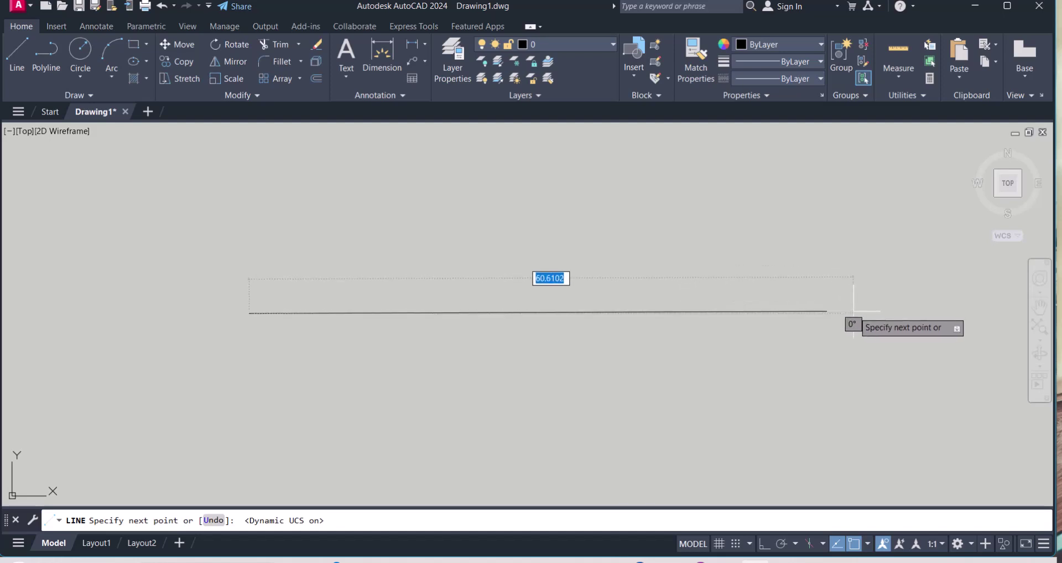
key("F8")
left_click(853, 313)
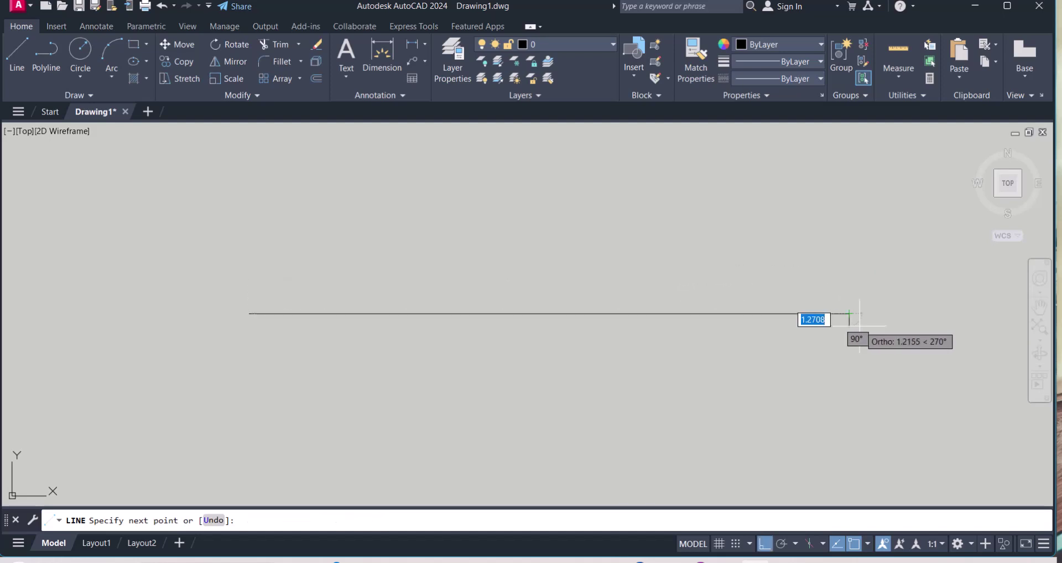
key("Return")
Select the new line to check it, then clear the selection.
left_click(766, 368)
left_click(642, 242)
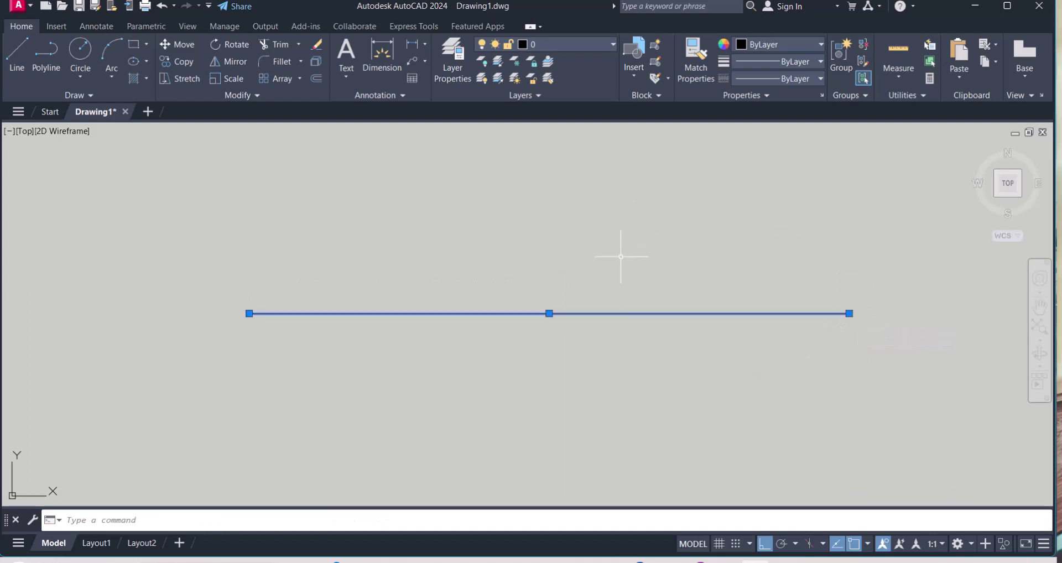
key("Escape")
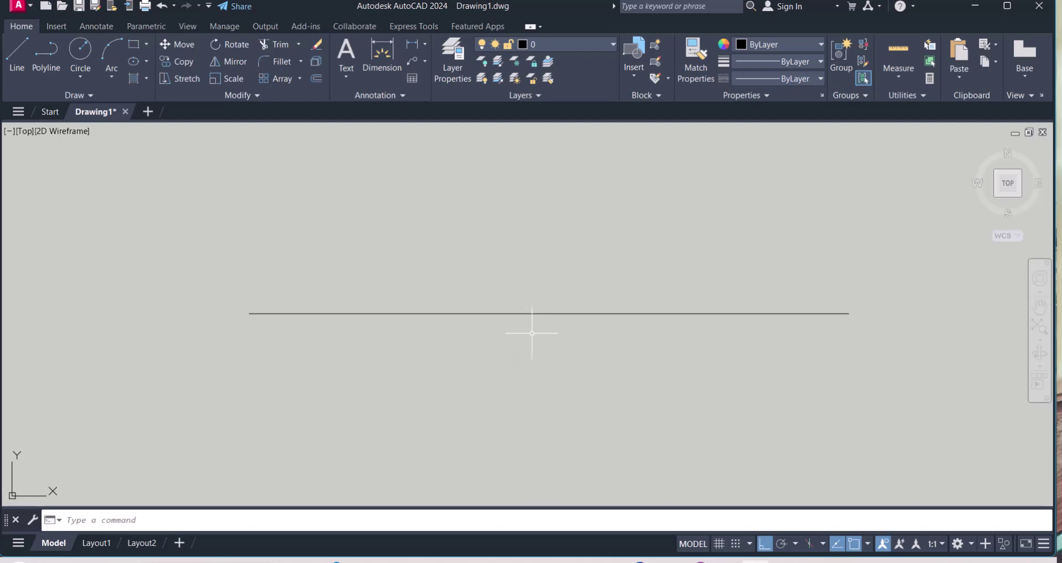
scroll(536, 331, "up", 2)
scroll(632, 327, "down", 4)
scroll(609, 321, "up", 2)
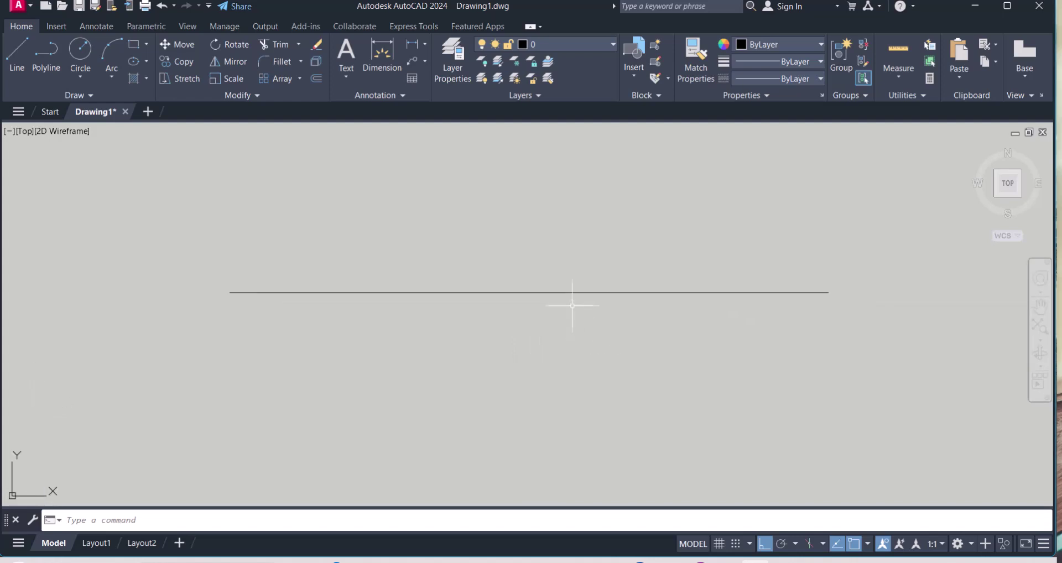
left_click(155, 520)
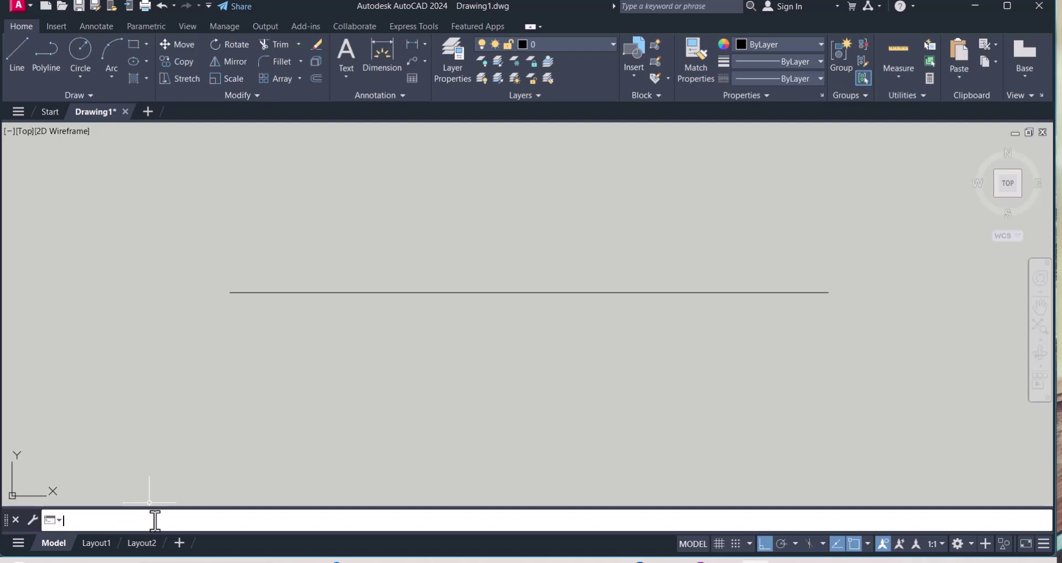
type("line")
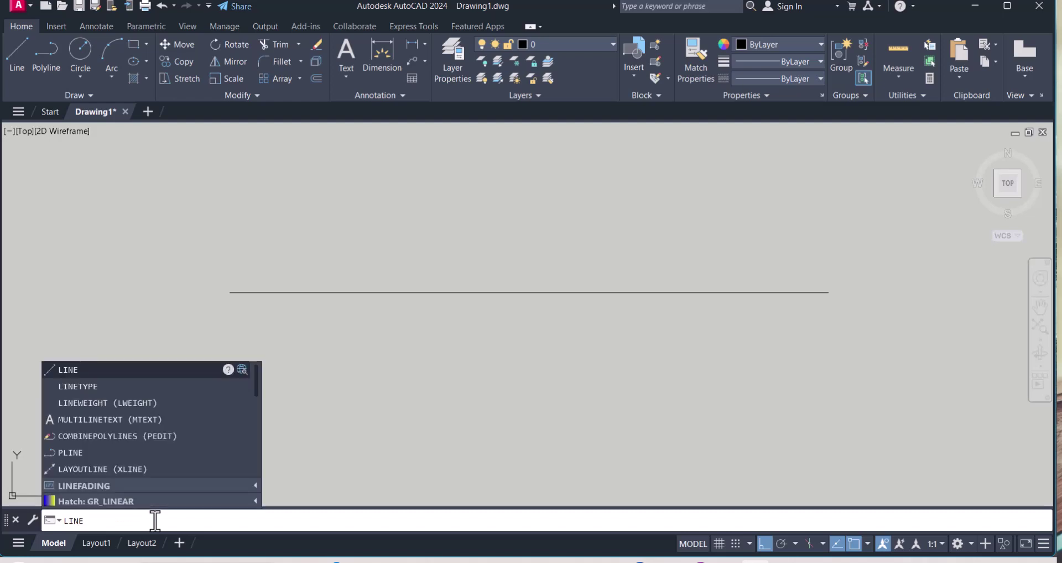
type("t")
key("Return")
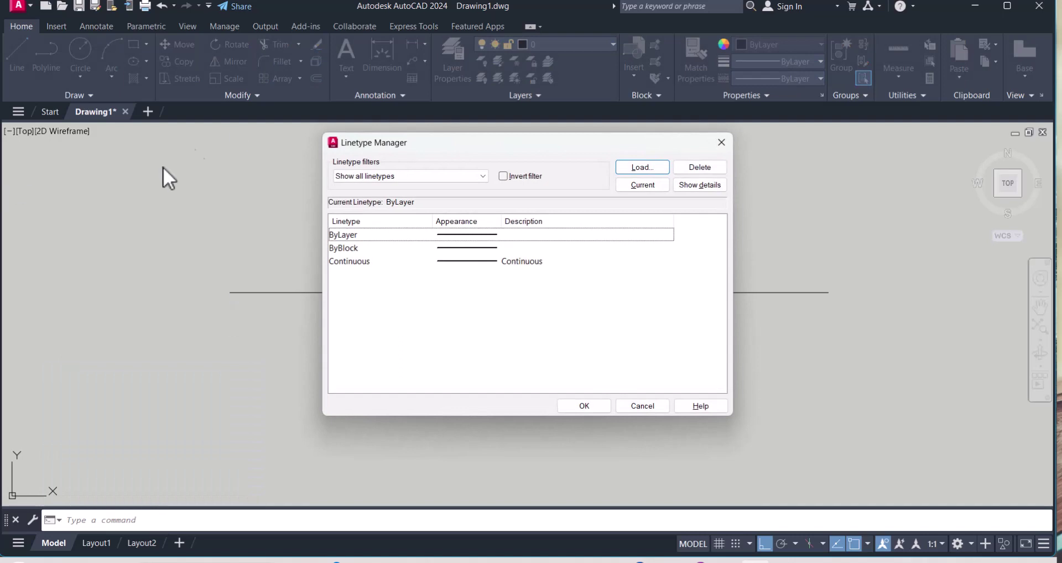
left_click_drag(460, 145, 333, 219)
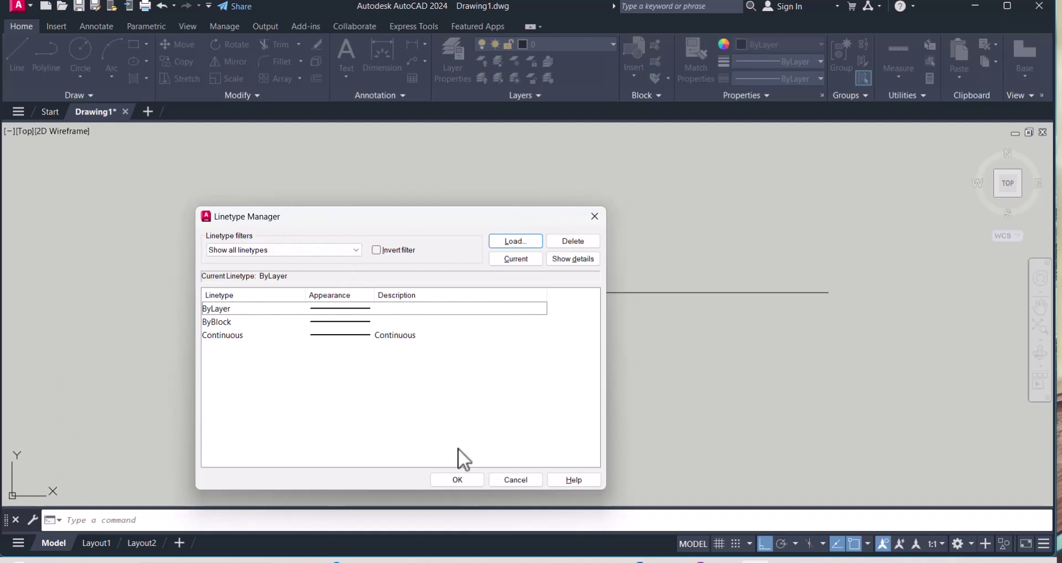
left_click(533, 479)
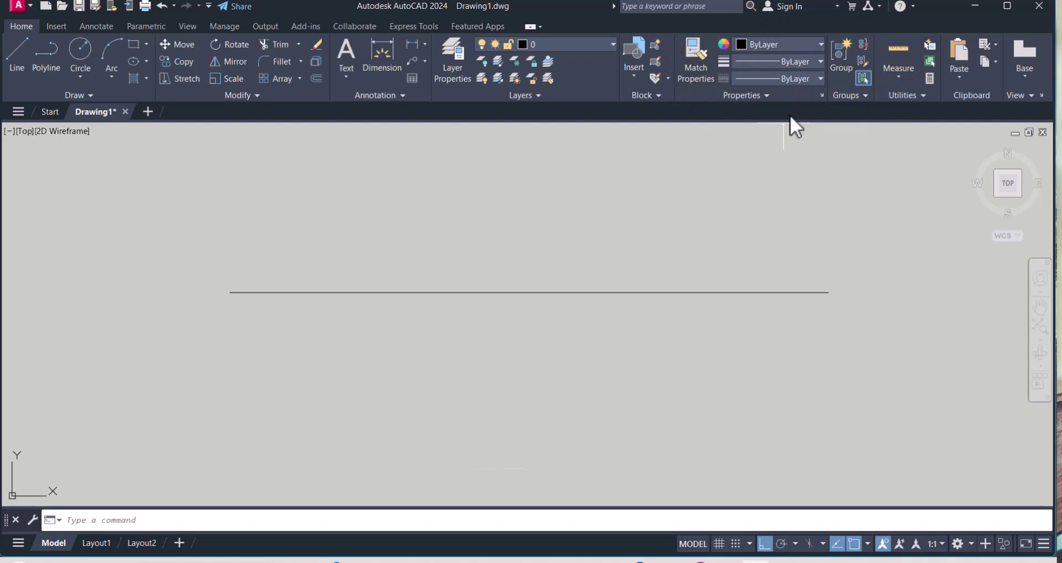
Load every linetype from acad.lin, including the ACAD_ISO dash patterns, through Linetype > Other.
left_click(820, 81)
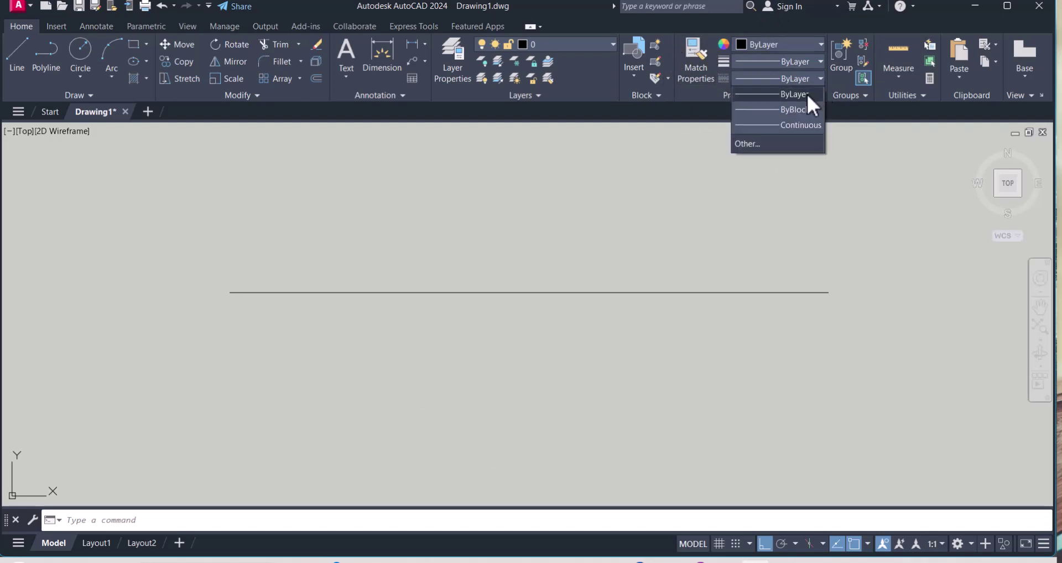
left_click(762, 144)
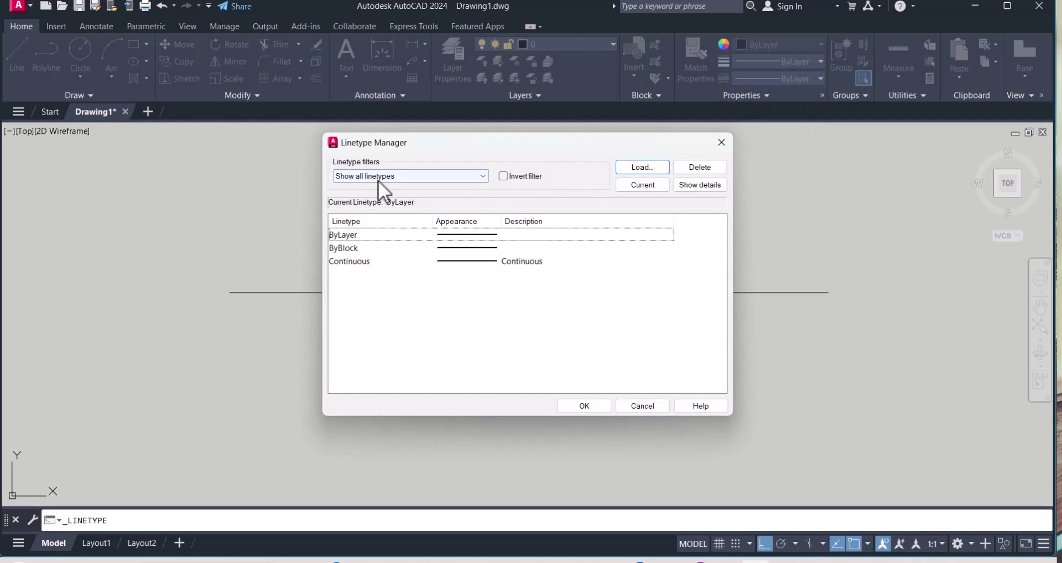
left_click_drag(457, 145, 595, 123)
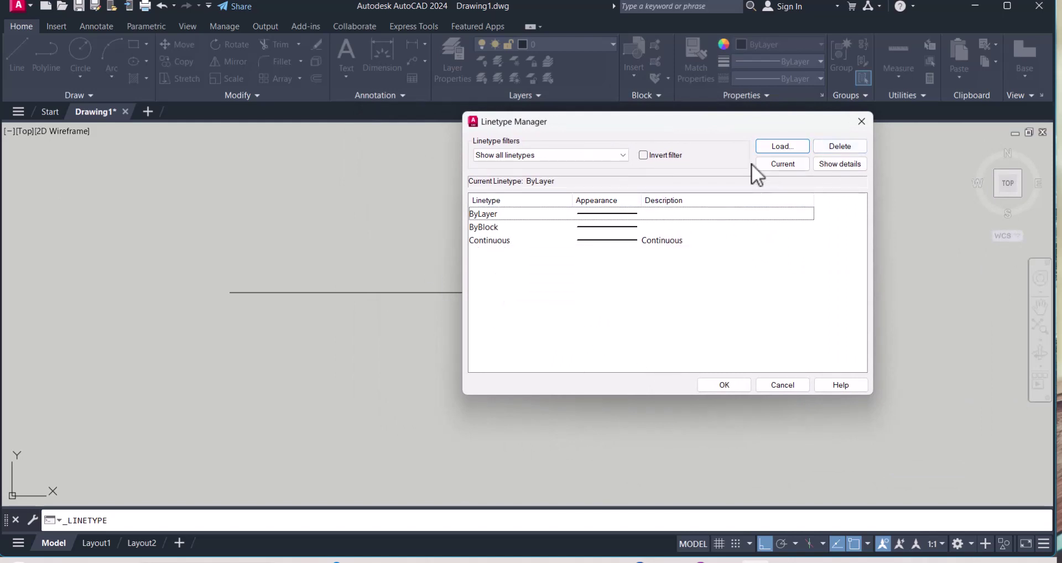
left_click(782, 147)
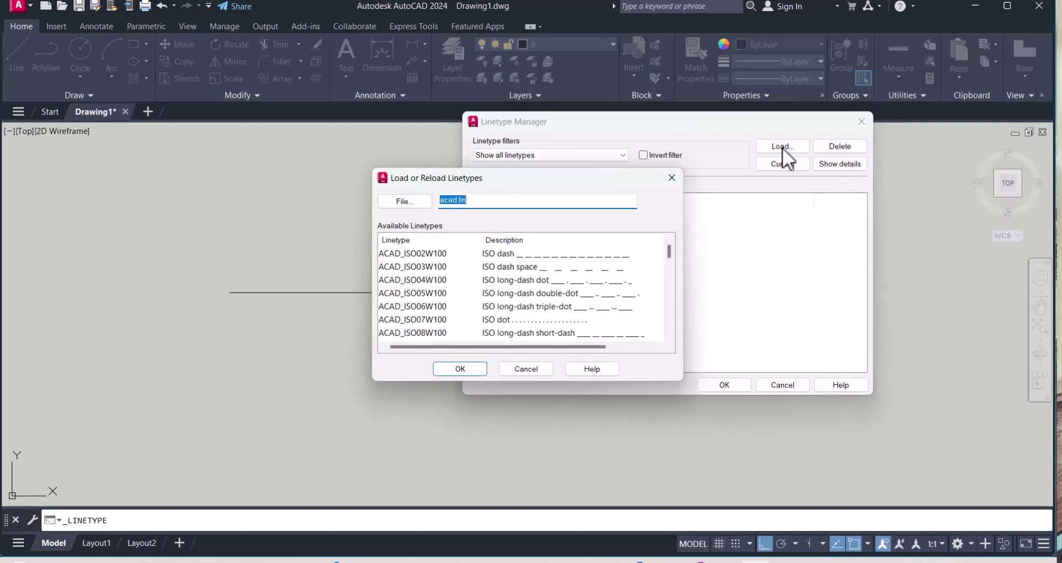
left_click(520, 253)
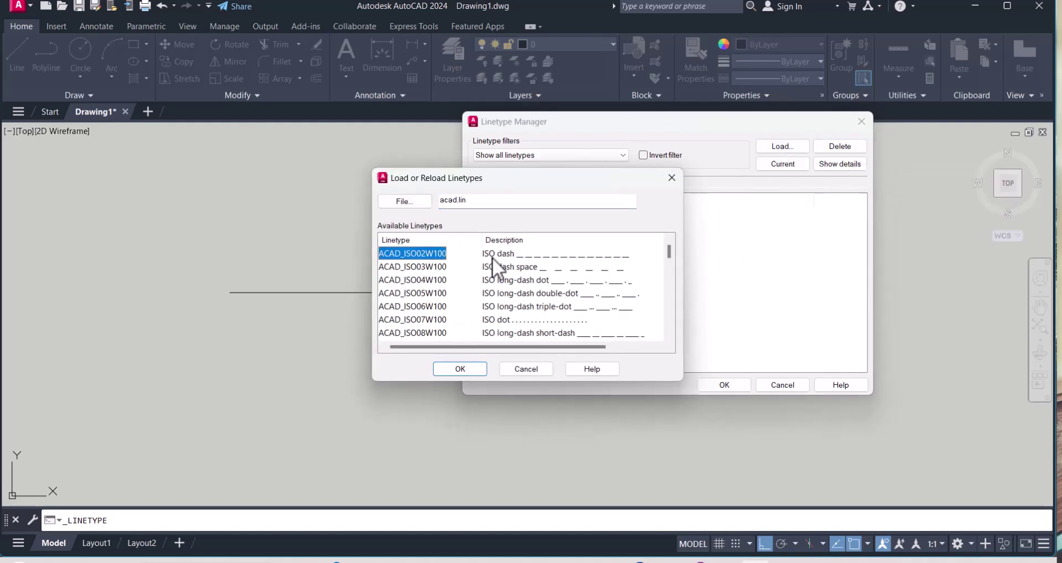
key("ctrl+a")
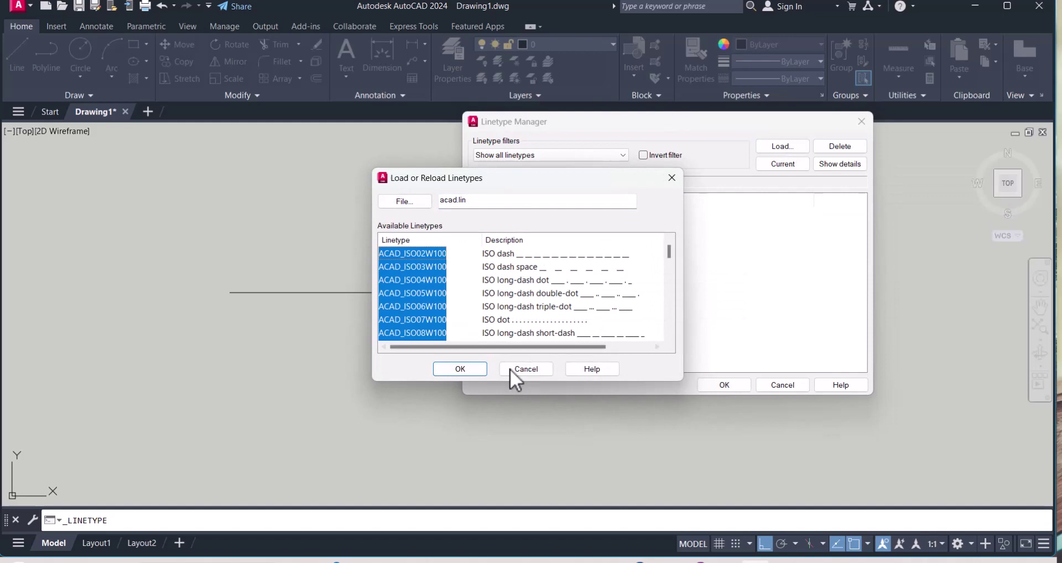
left_click(460, 369)
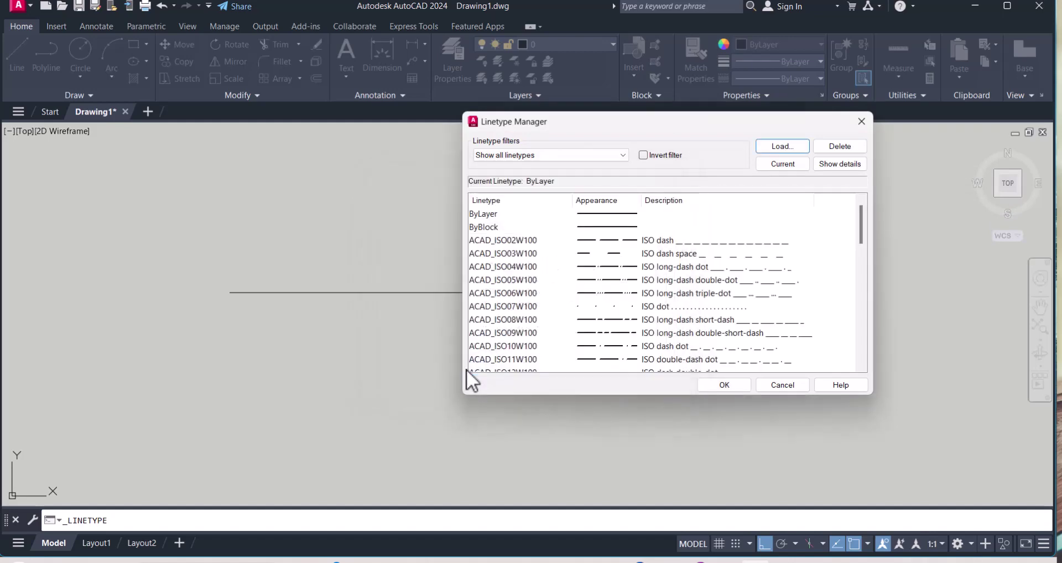
Close the Linetype Manager, select the horizontal line and show its properties with CH.
left_click(725, 385)
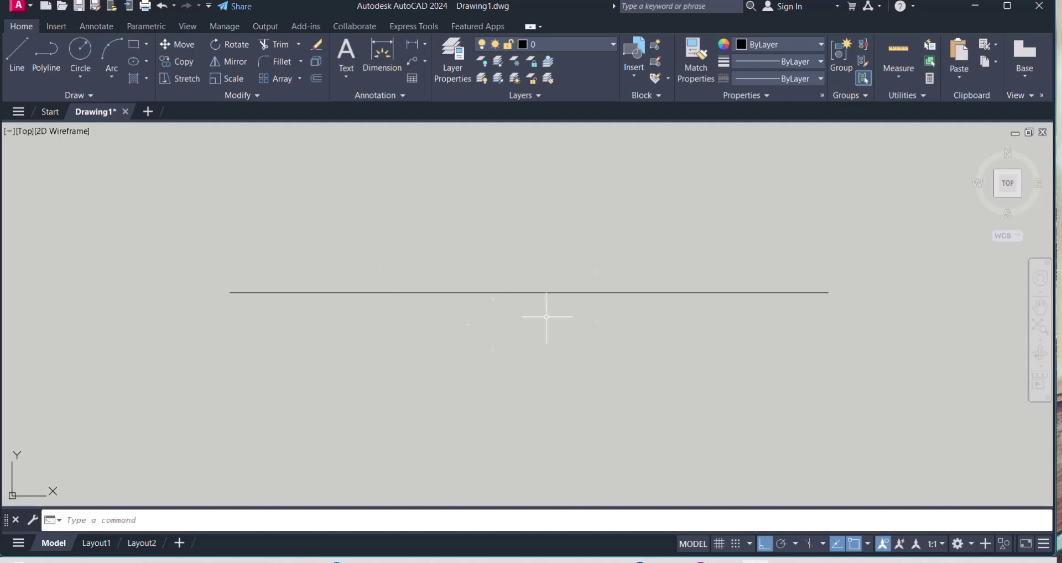
left_click(586, 334)
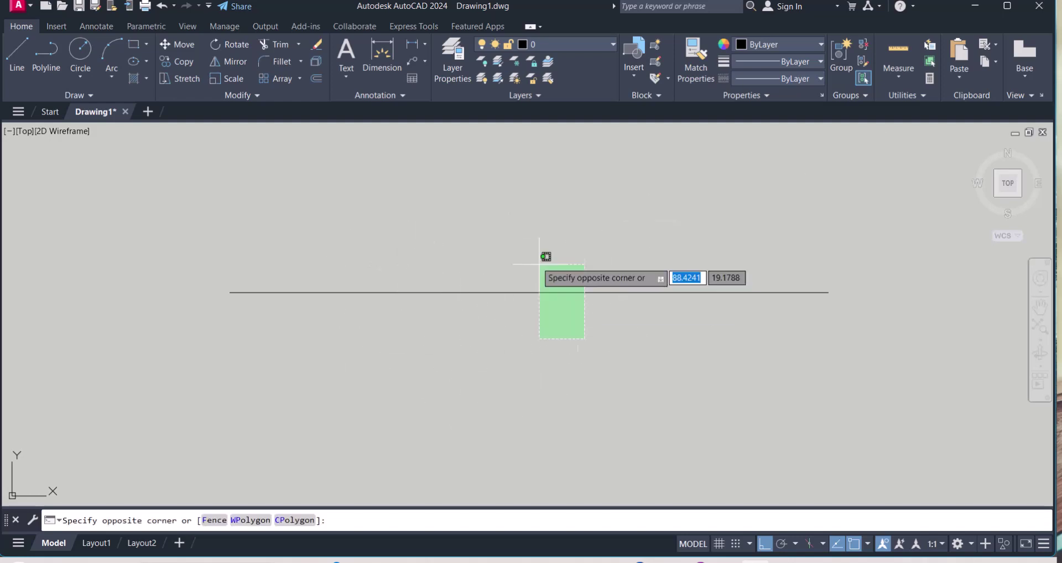
left_click(519, 251)
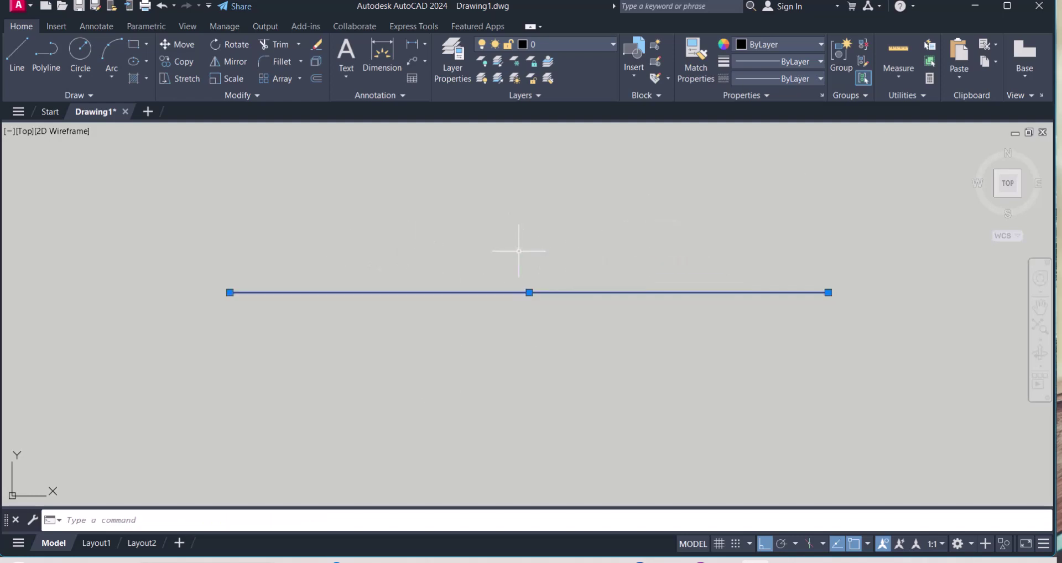
type("ch")
key("Return")
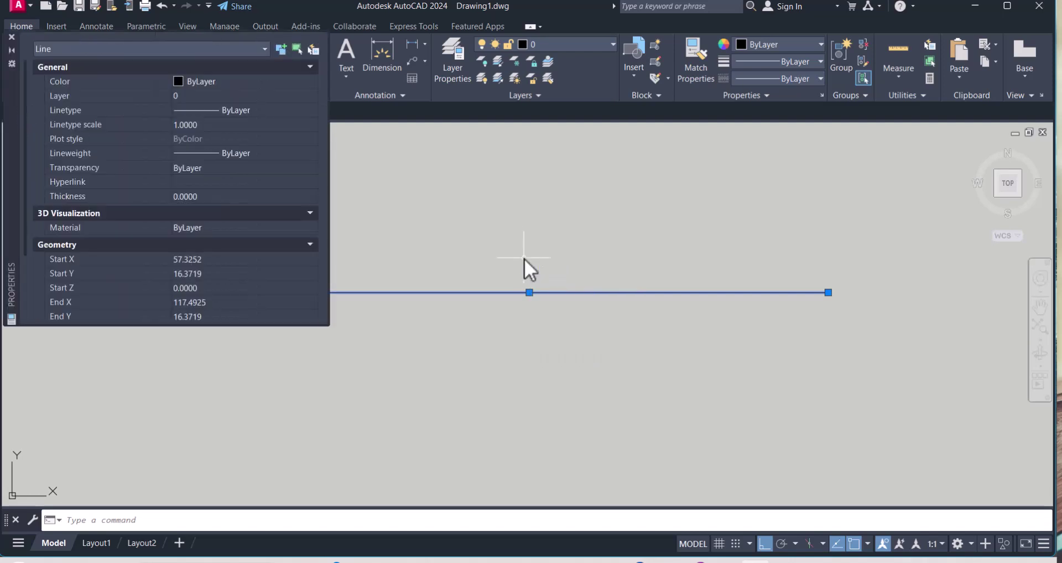
Set the line's linetype to DASHED and close the Properties palette.
left_click(250, 111)
left_click(254, 111)
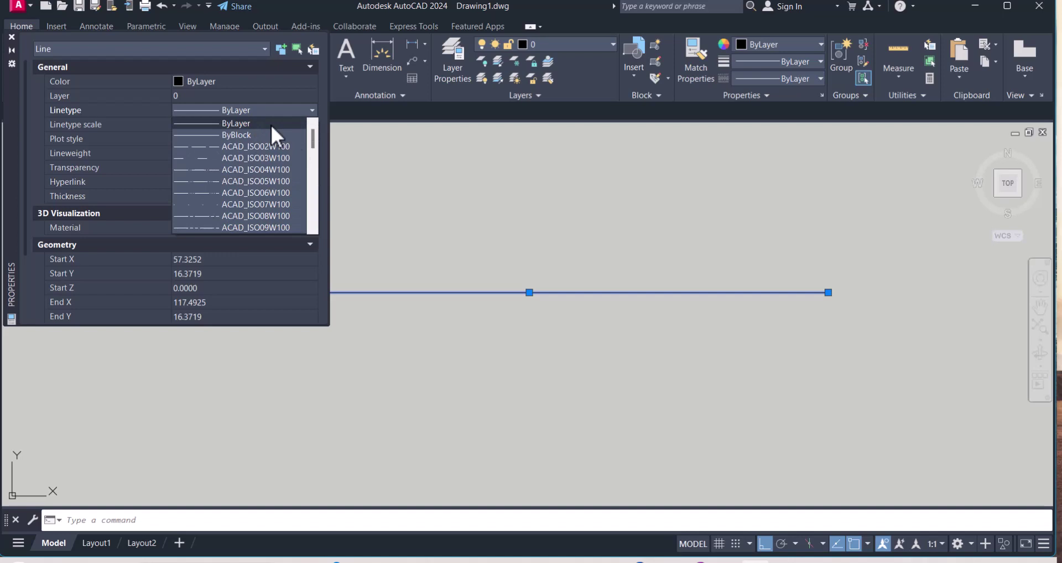
left_click_drag(314, 141, 317, 175)
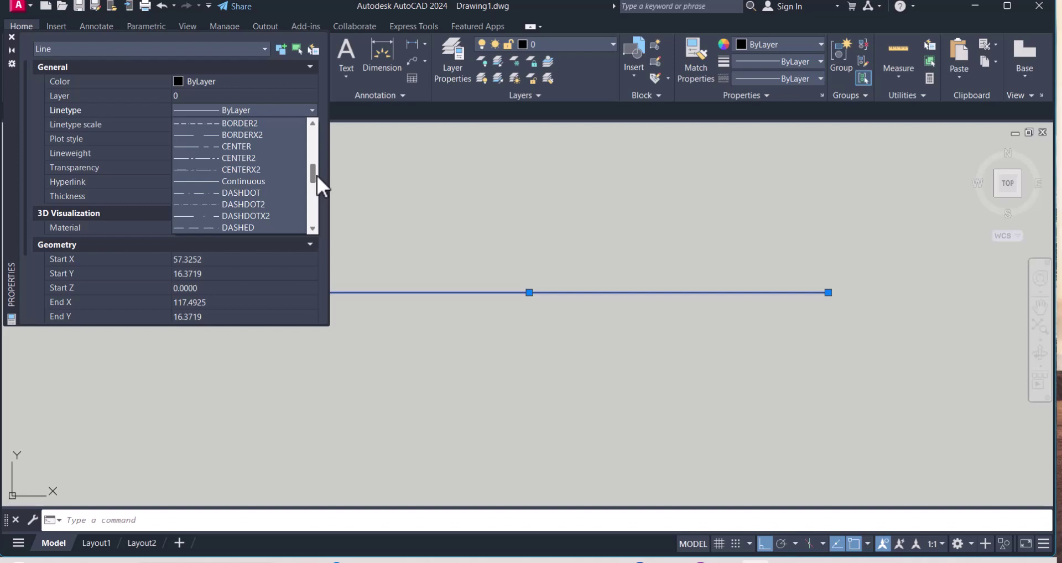
left_click(251, 226)
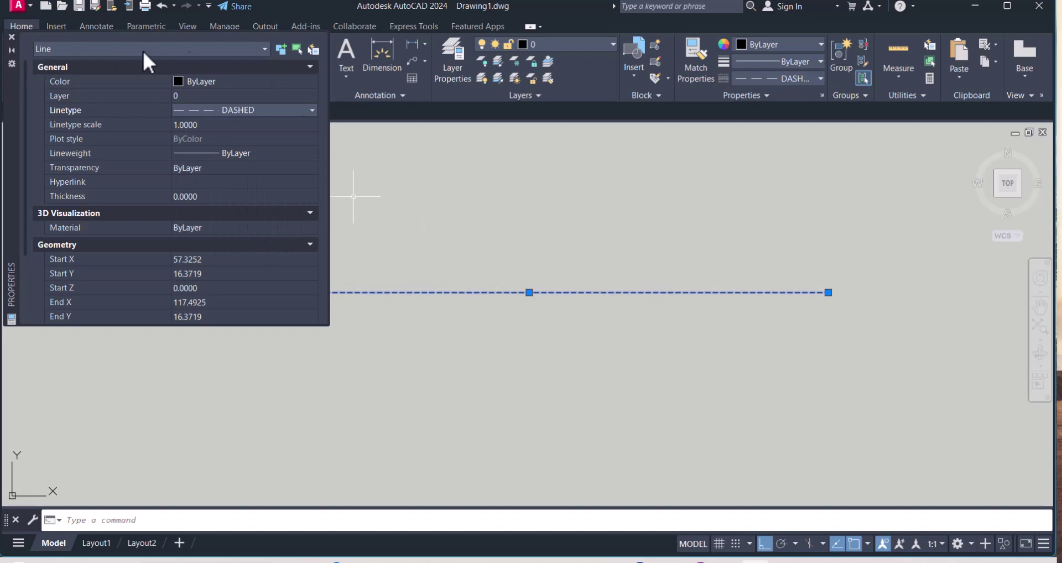
left_click(12, 39)
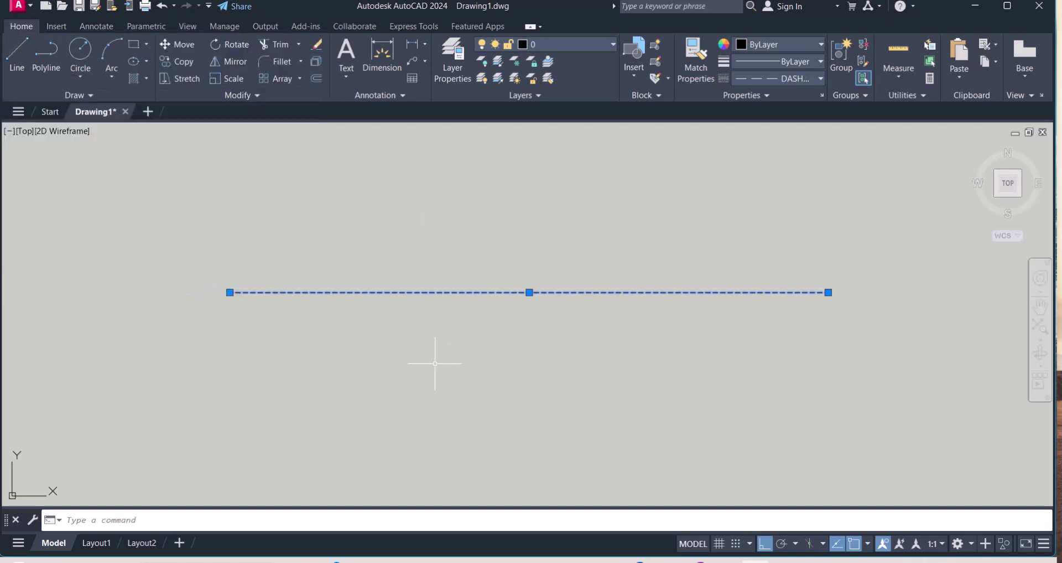
Deselect the dashed line and set the linetype scale to 5 with LTS.
key("Escape")
scroll(499, 311, "up", 3)
middle_click_drag(501, 304, 593, 315)
scroll(580, 344, "down", 3)
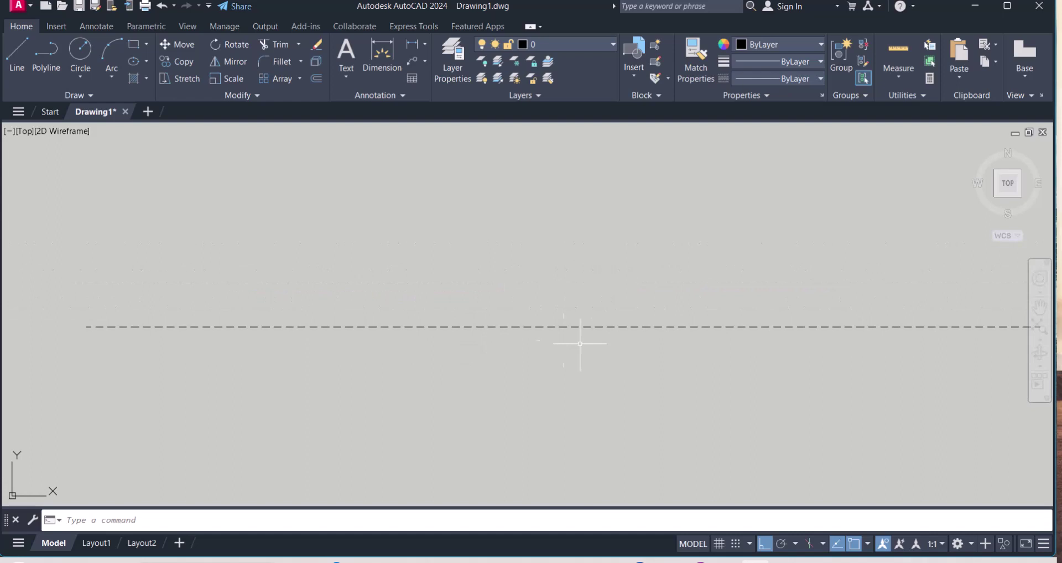
scroll(608, 338, "up", 8)
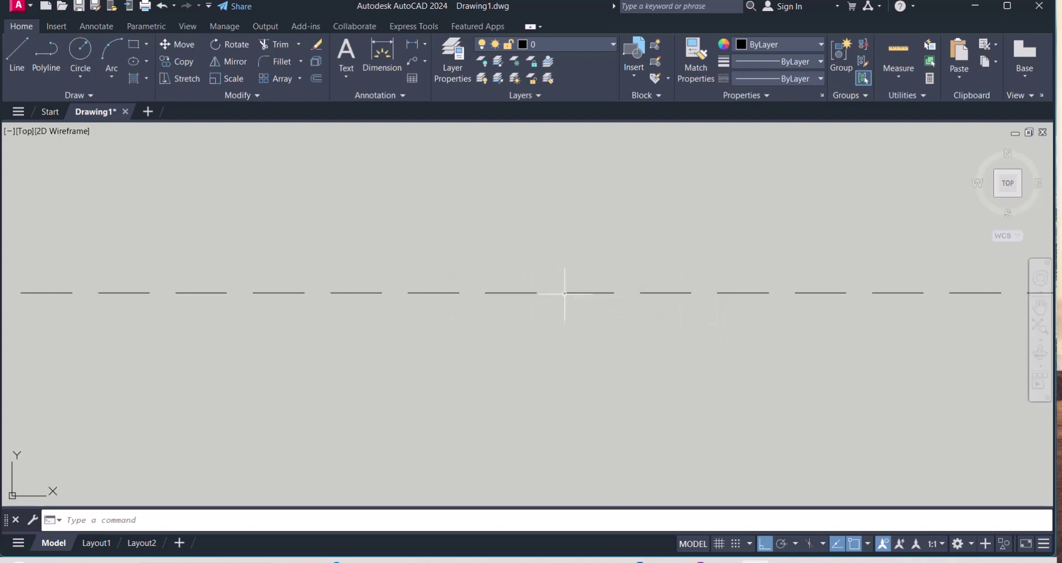
type("LTS")
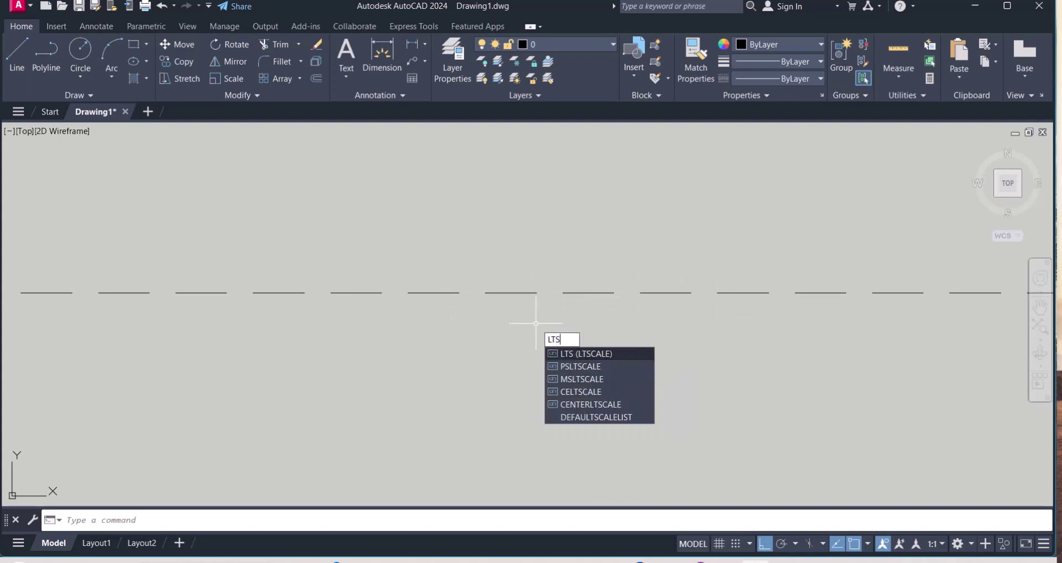
key("Return")
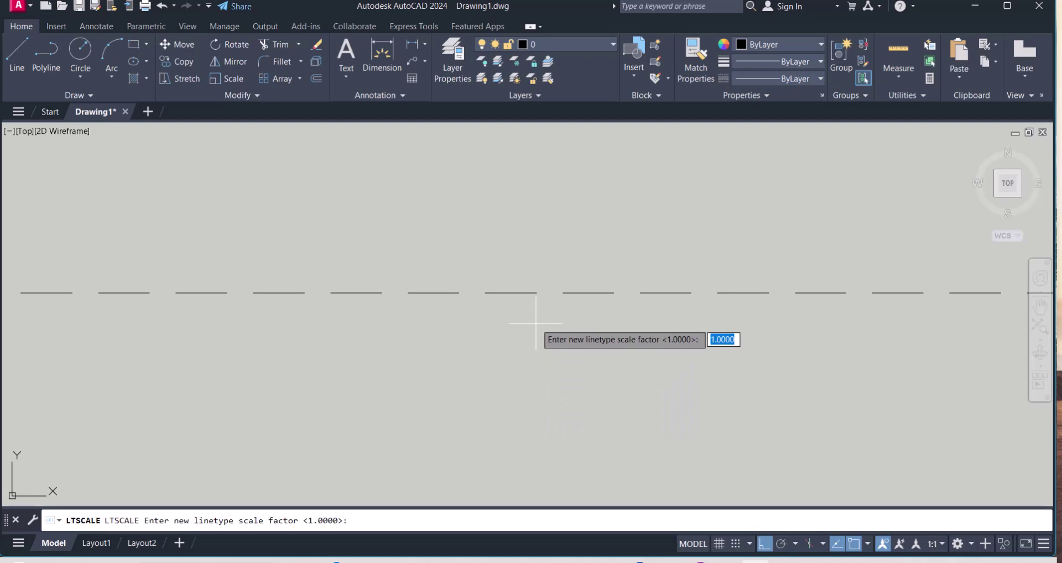
type("5")
key("Return")
scroll(536, 323, "down", 8)
scroll(545, 307, "up", 3)
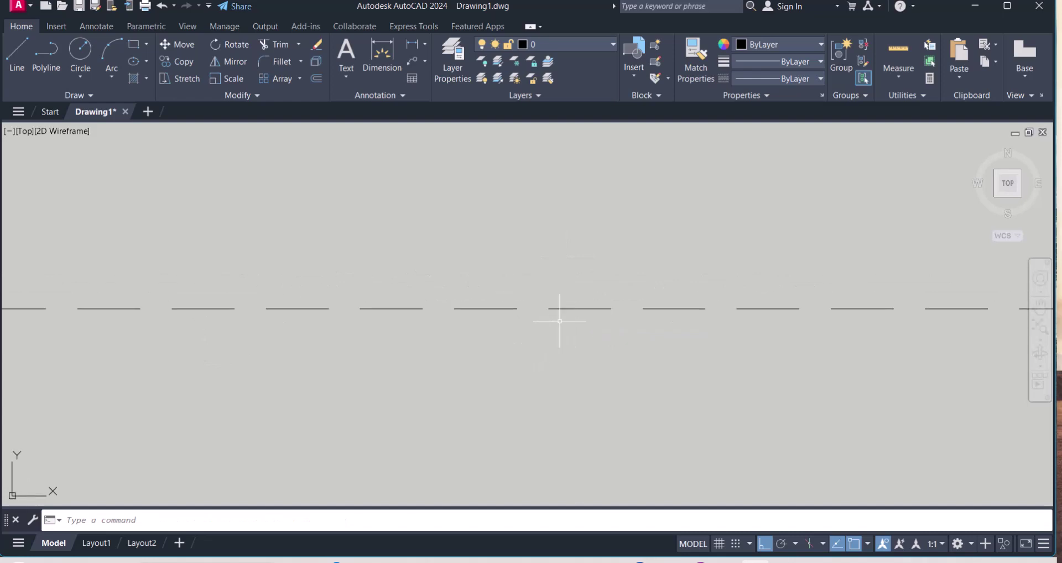
scroll(581, 324, "down", 3)
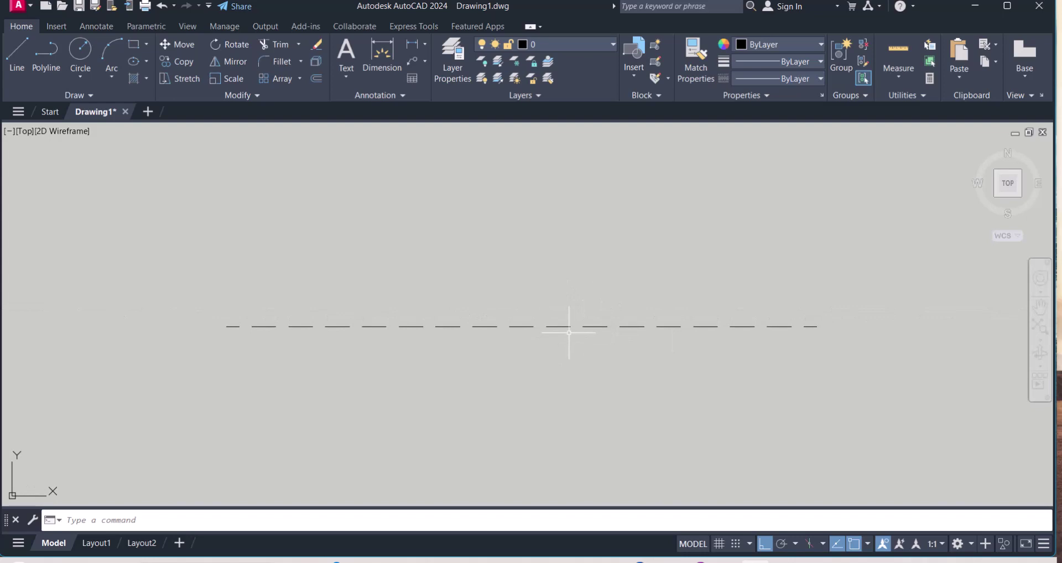
Raise the linetype scale to 10 and pan to view the longer dashes.
type("lts")
key("Return")
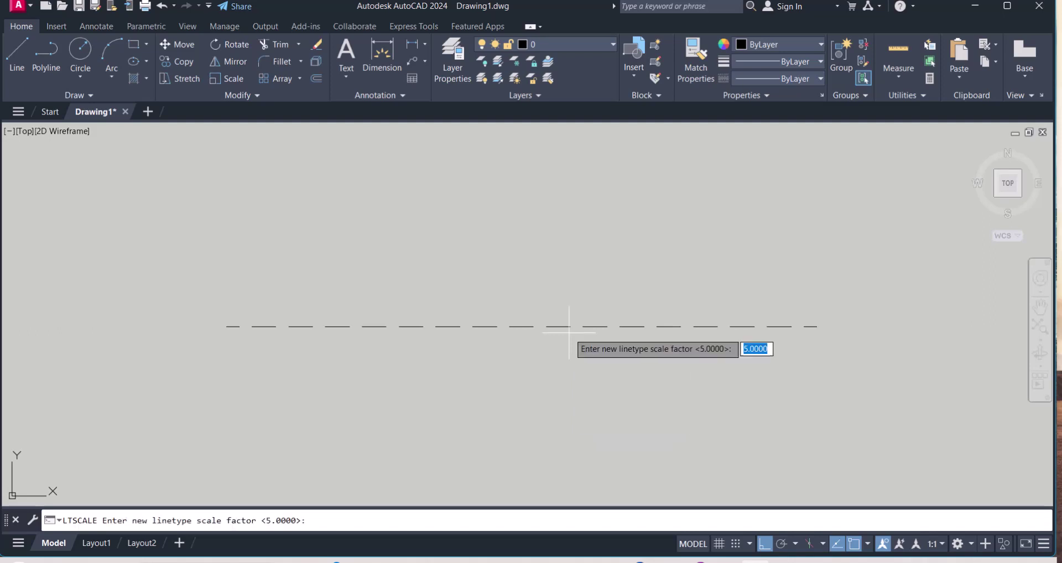
type("10")
key("Return")
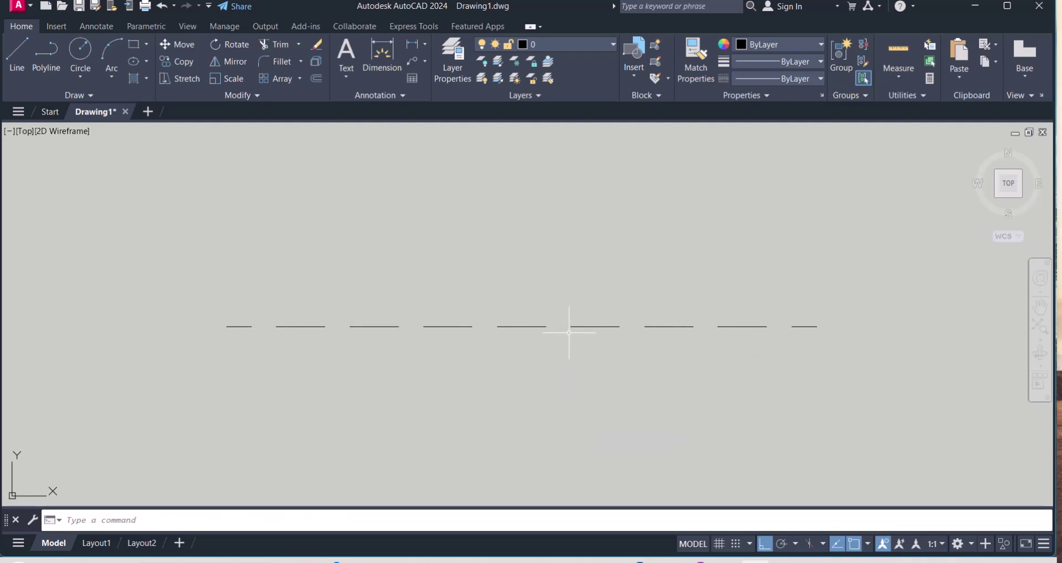
scroll(520, 321, "down", 4)
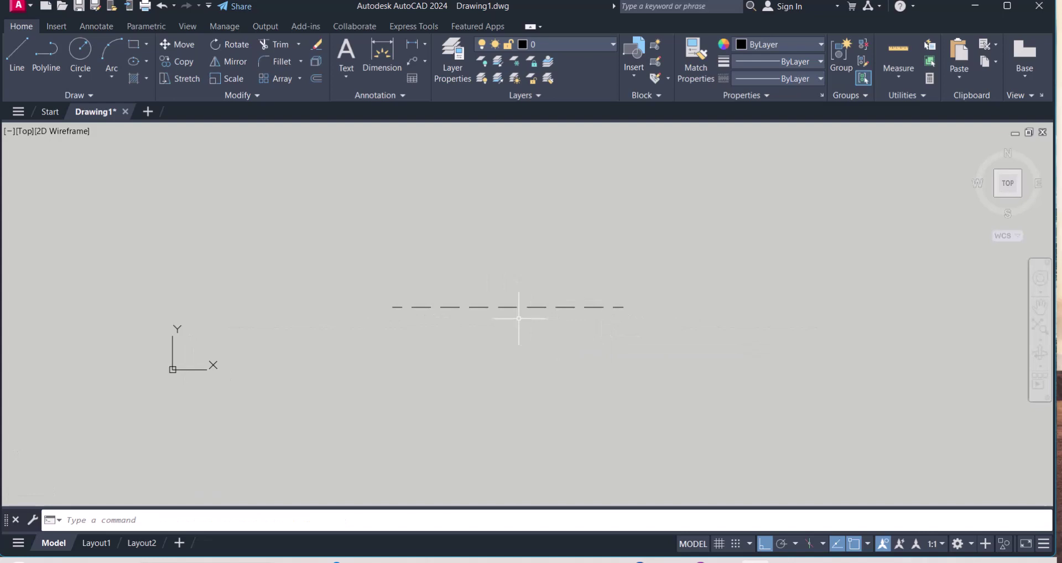
scroll(527, 320, "up", 2)
scroll(529, 318, "down", 2)
middle_click_drag(552, 306, 540, 304)
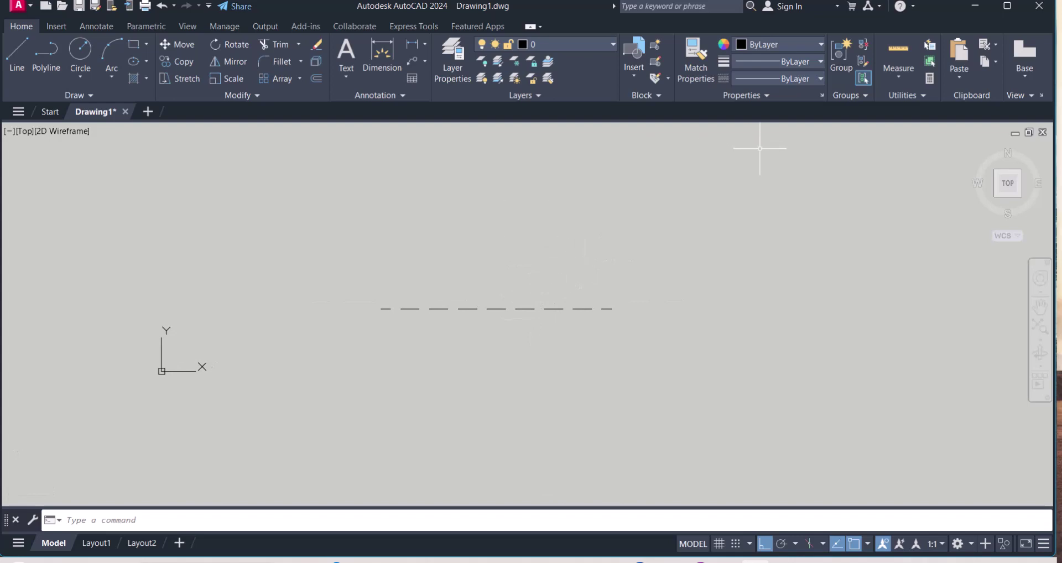
middle_click_drag(673, 286, 614, 255)
Draw a rectangle to the right of the dashed line with RECTANG.
type("rec")
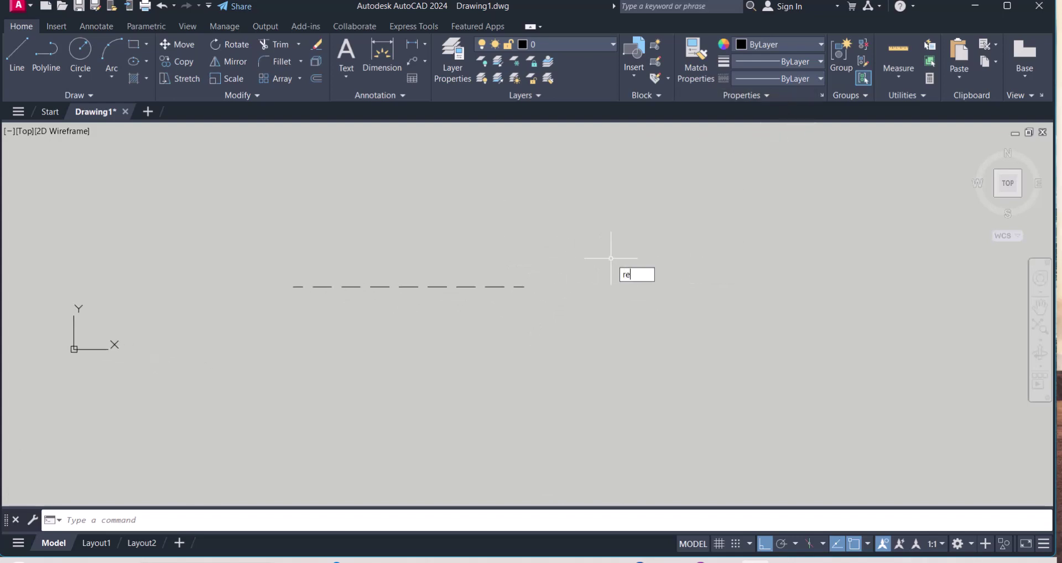
key("Return")
left_click(638, 197)
left_click(873, 417)
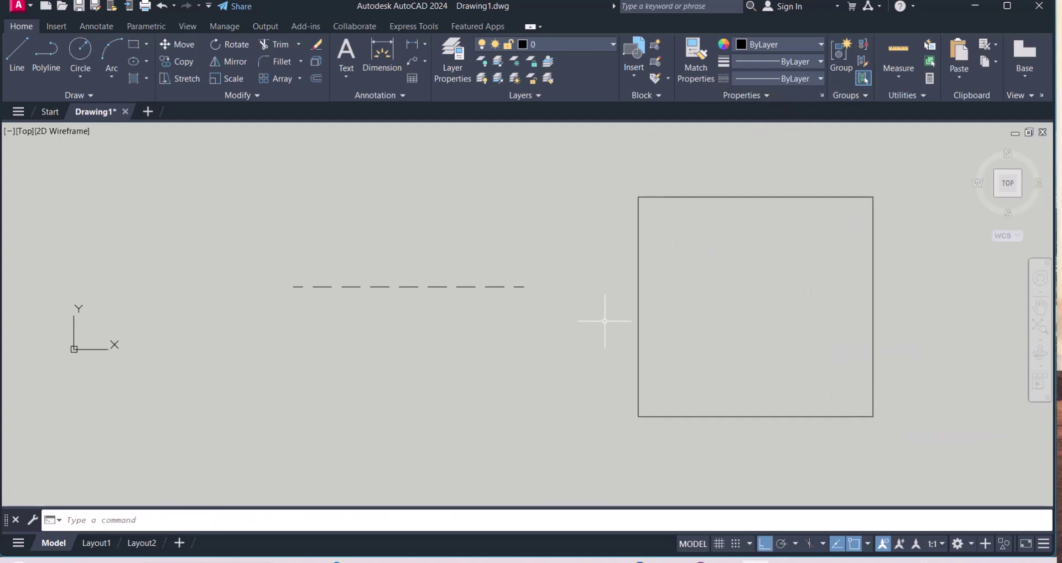
Match the rectangle's properties to the dashed line so it also displays dashed.
left_click(696, 64)
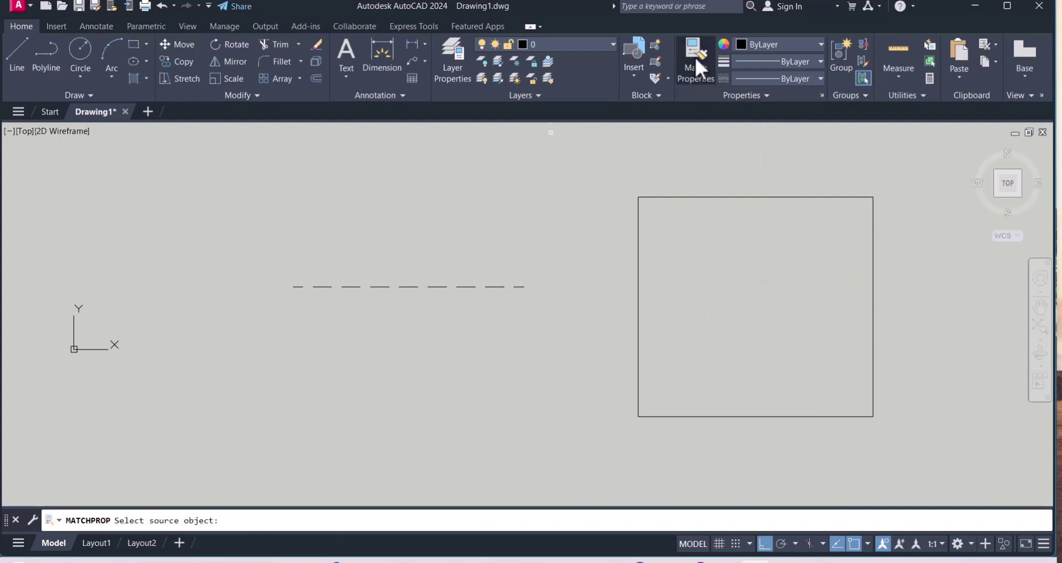
left_click(462, 287)
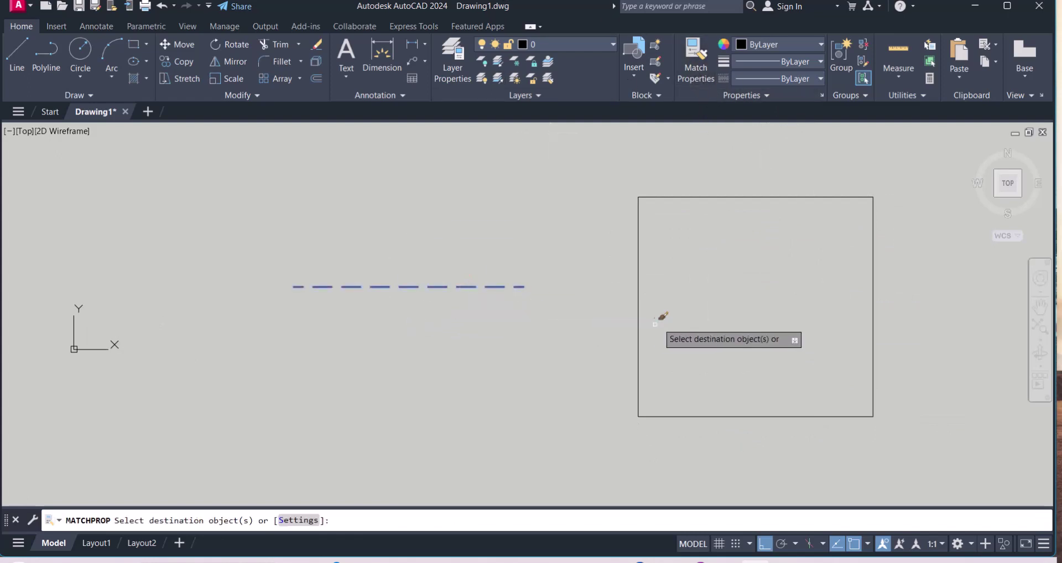
left_click(660, 317)
left_click(608, 347)
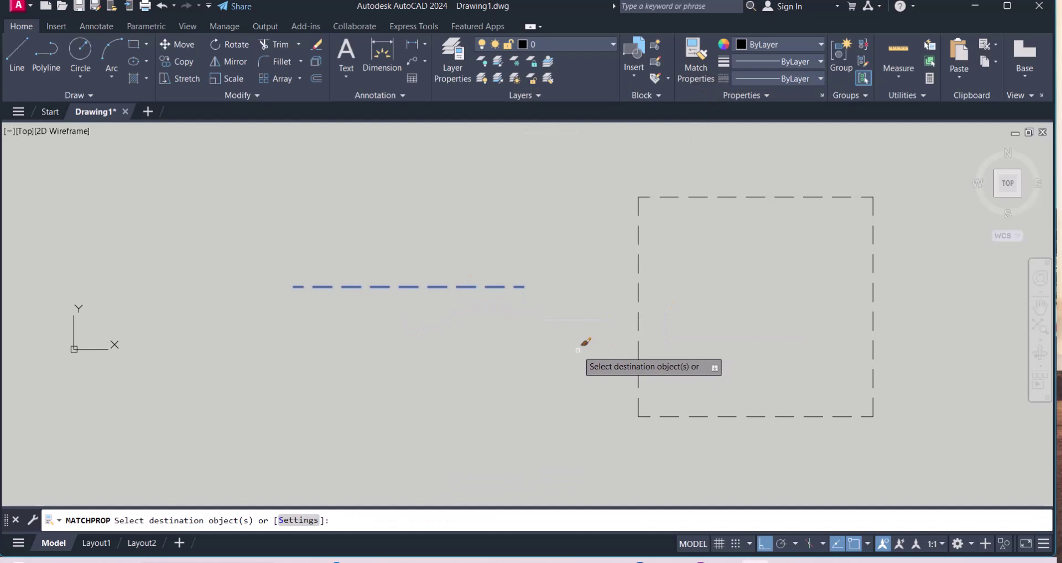
middle_click_drag(777, 332, 715, 307)
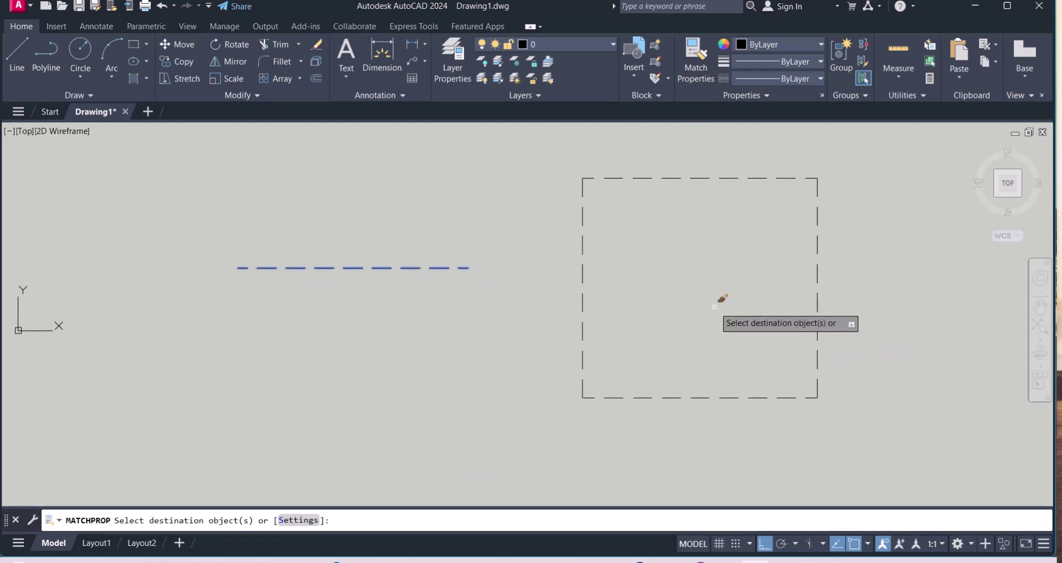
key("Return")
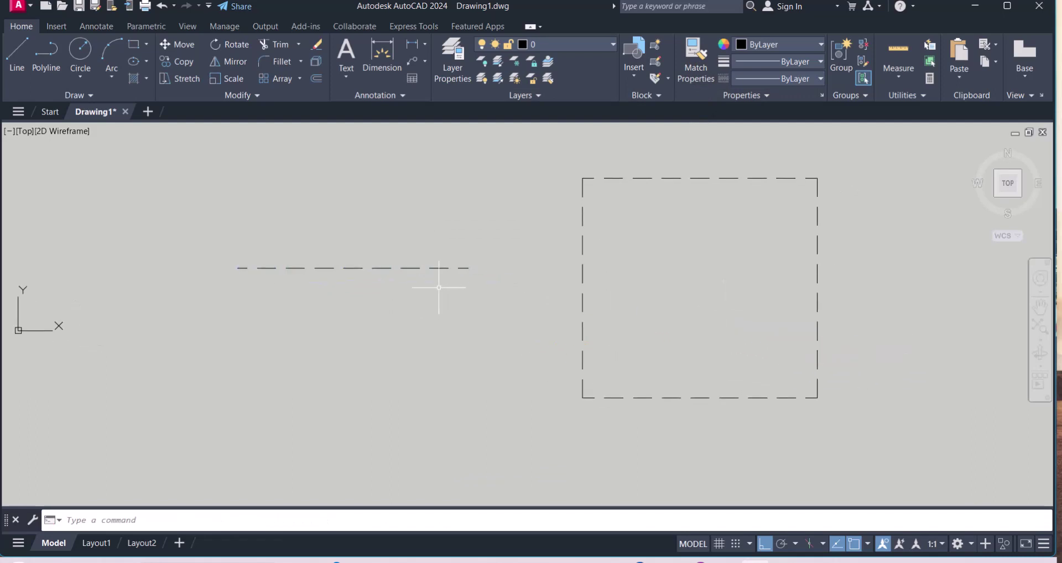
middle_click_drag(660, 308, 560, 295)
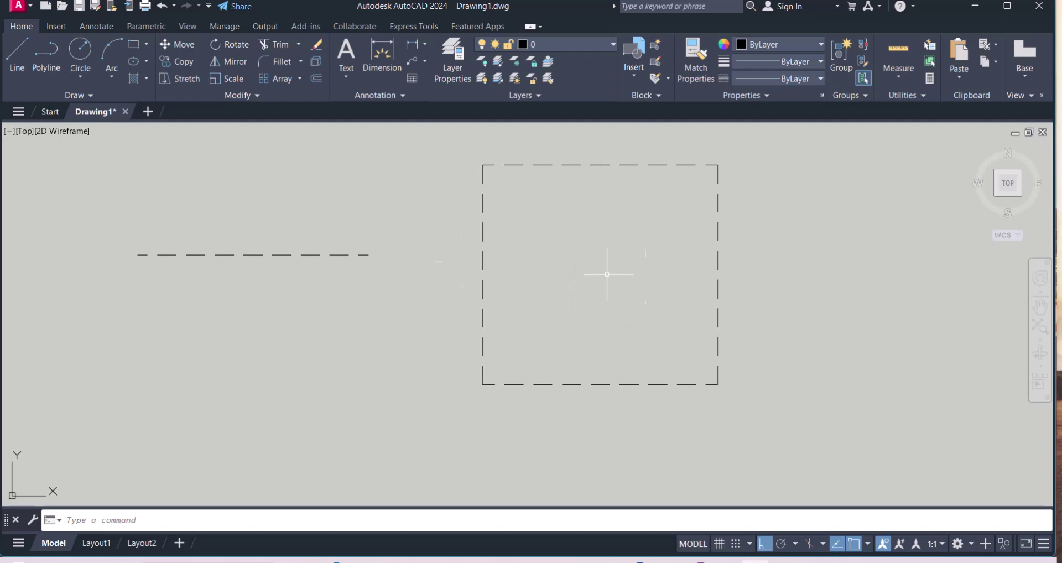
Open the Properties palette and make CENTER the current linetype.
middle_click_drag(434, 256, 584, 283)
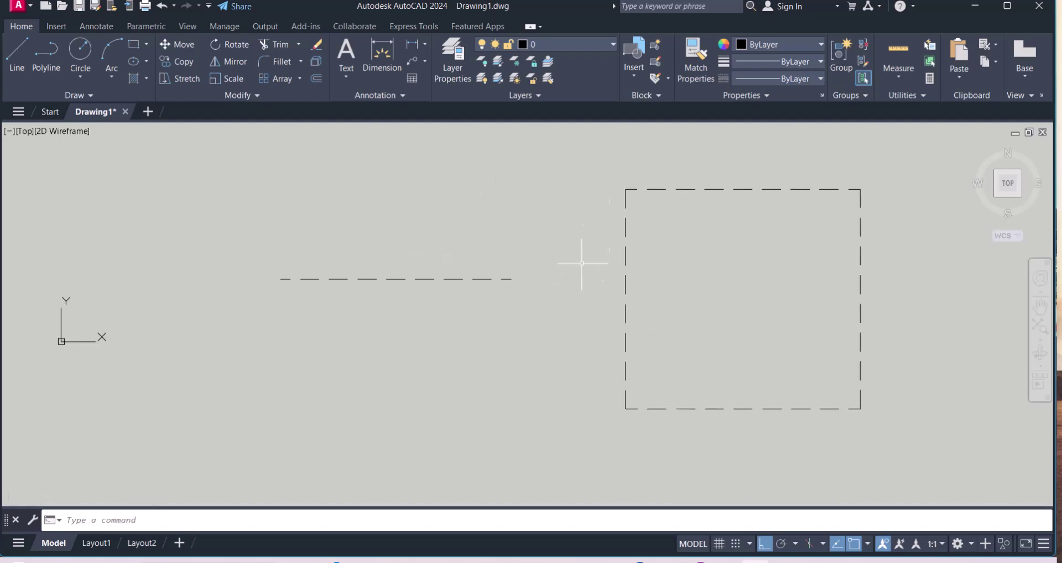
left_click(508, 300)
left_click(412, 232)
key("Escape")
key("ctrl+1")
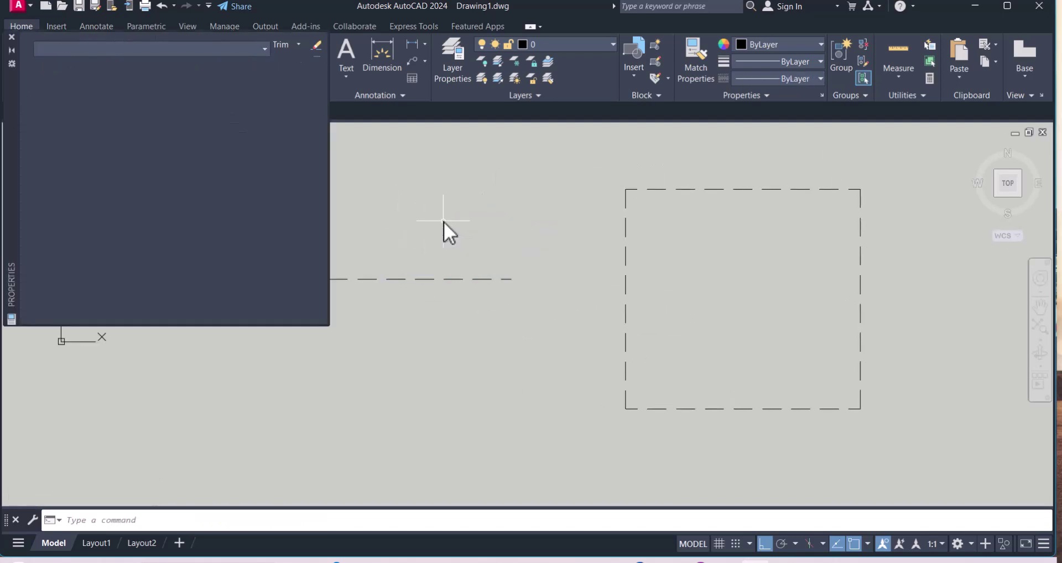
left_click(249, 109)
left_click(249, 109)
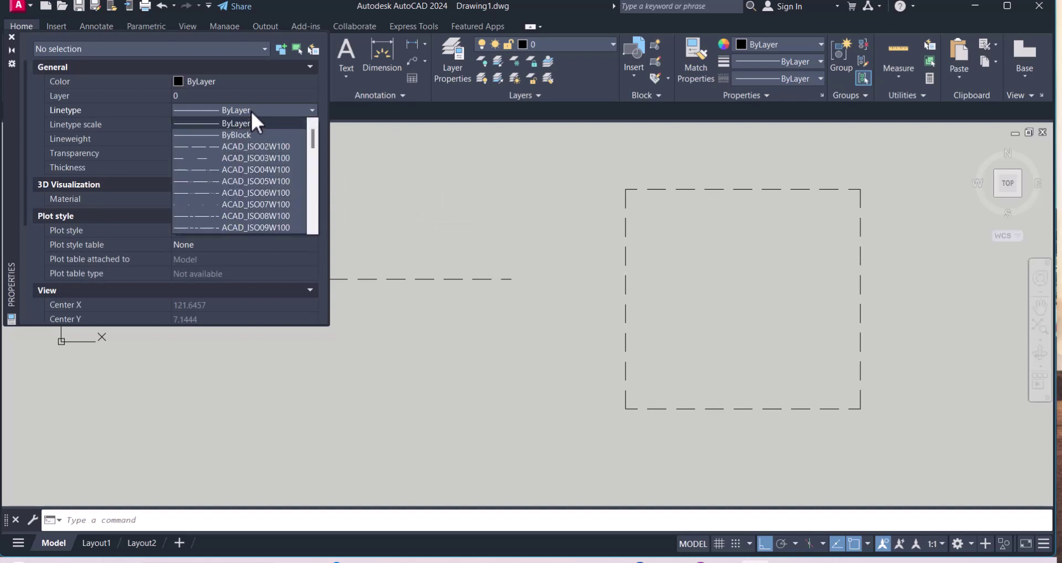
left_click_drag(312, 140, 311, 171)
left_click(228, 181)
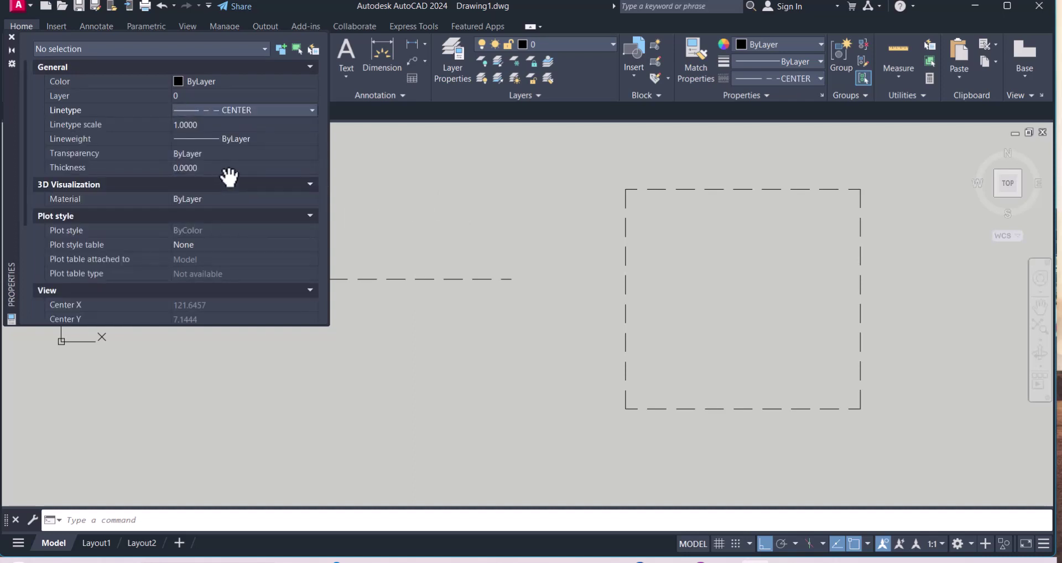
Change the horizontal line's linetype to CENTER, close the palette and deselect.
left_click(397, 277)
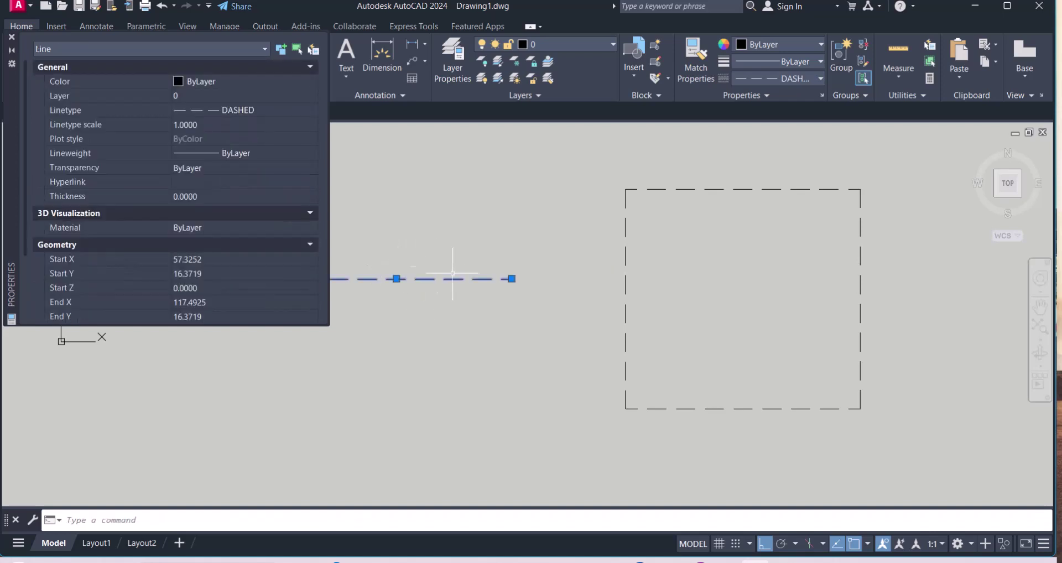
left_click(278, 108)
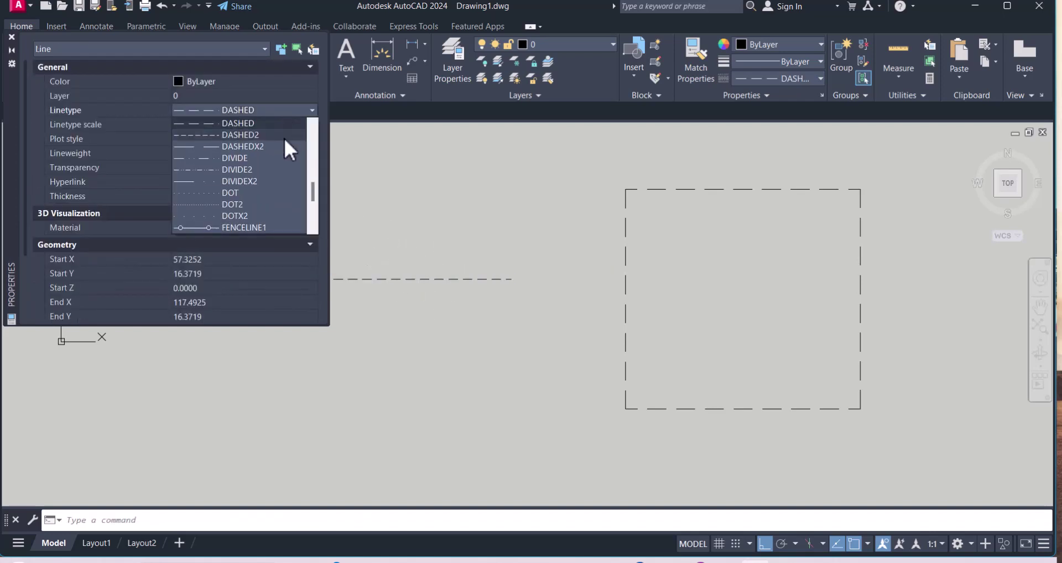
scroll(260, 160, "up", 3)
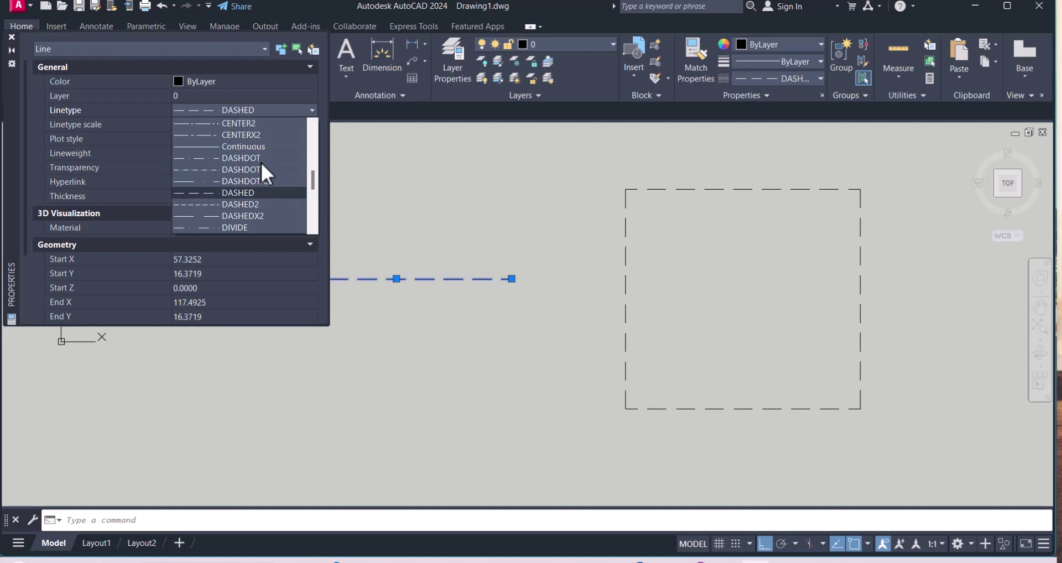
left_click(234, 149)
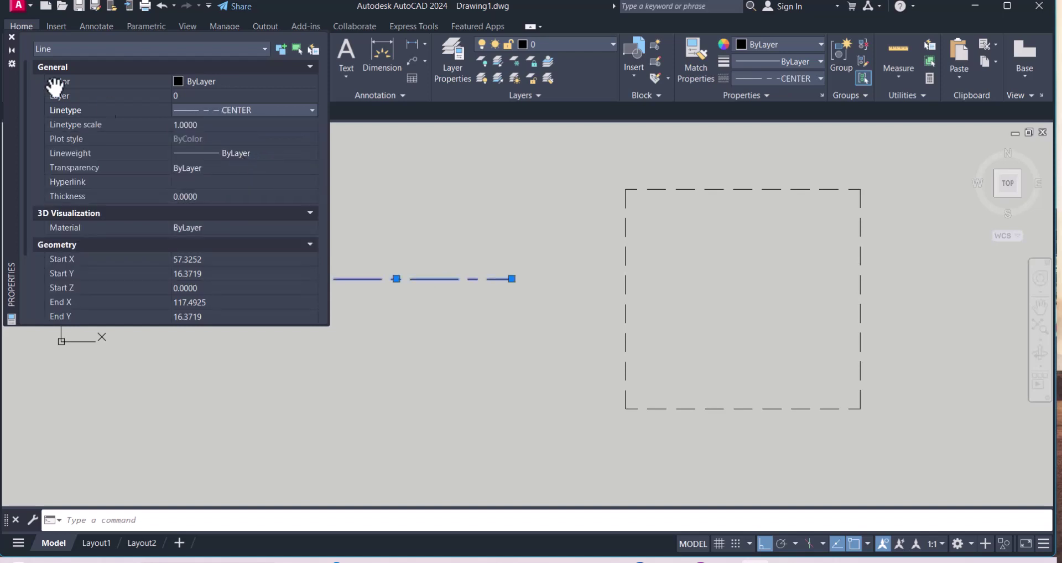
left_click(11, 37)
key("Escape")
scroll(429, 308, "up", 3)
scroll(646, 407, "down", 1)
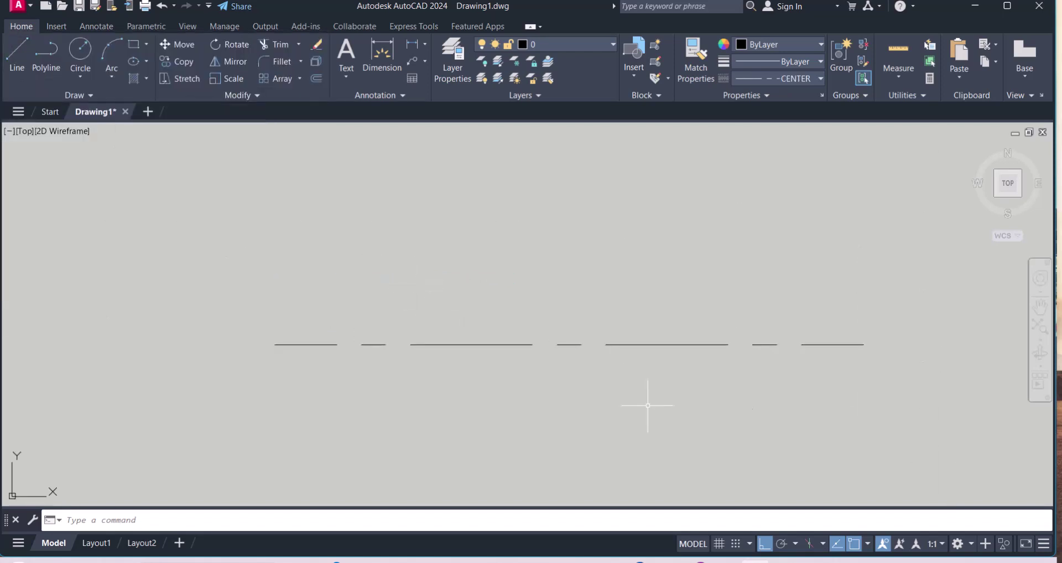
Set the linetype scale back to 5 with LTS.
scroll(496, 312, "up", 2)
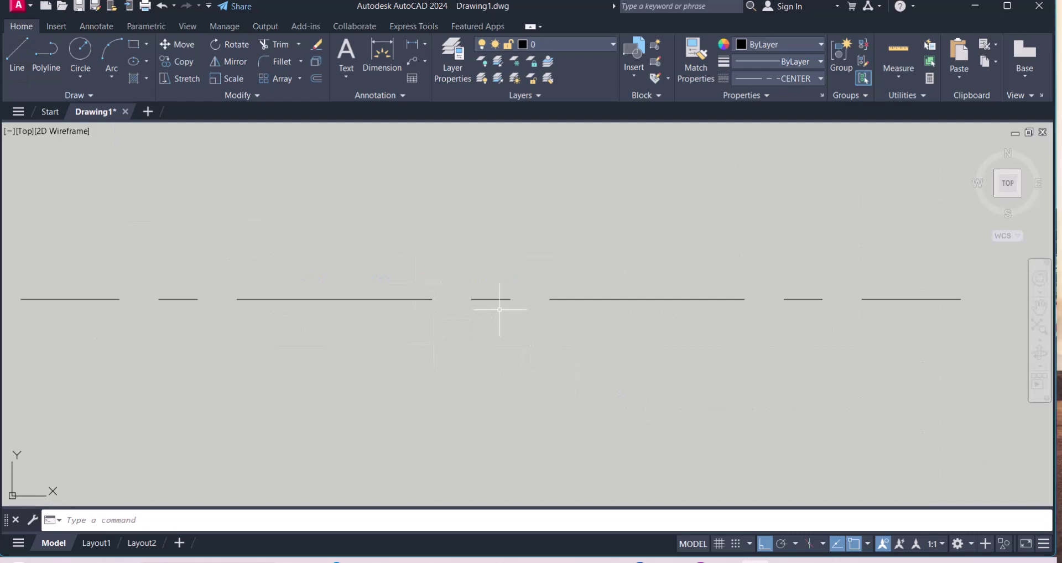
type("lts")
key("Return")
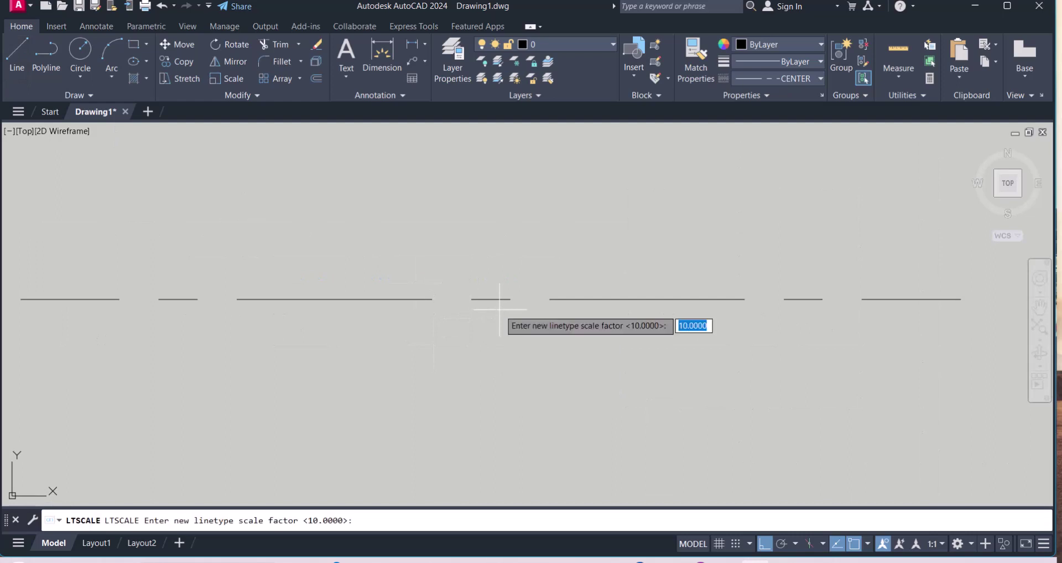
type("5")
key("Return")
scroll(458, 310, "down", 6)
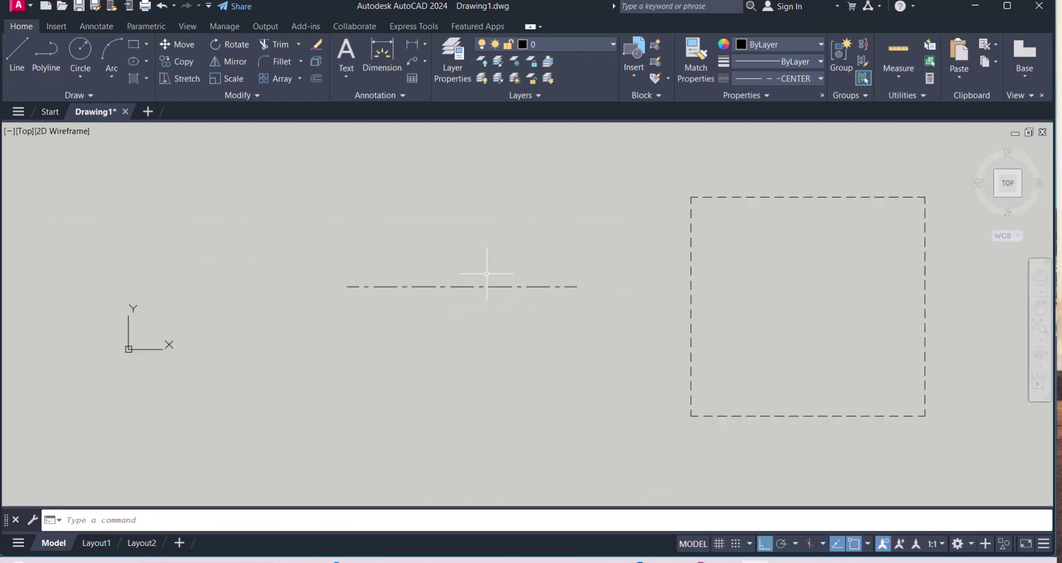
scroll(475, 296, "up", 2)
middle_click_drag(393, 322, 365, 336)
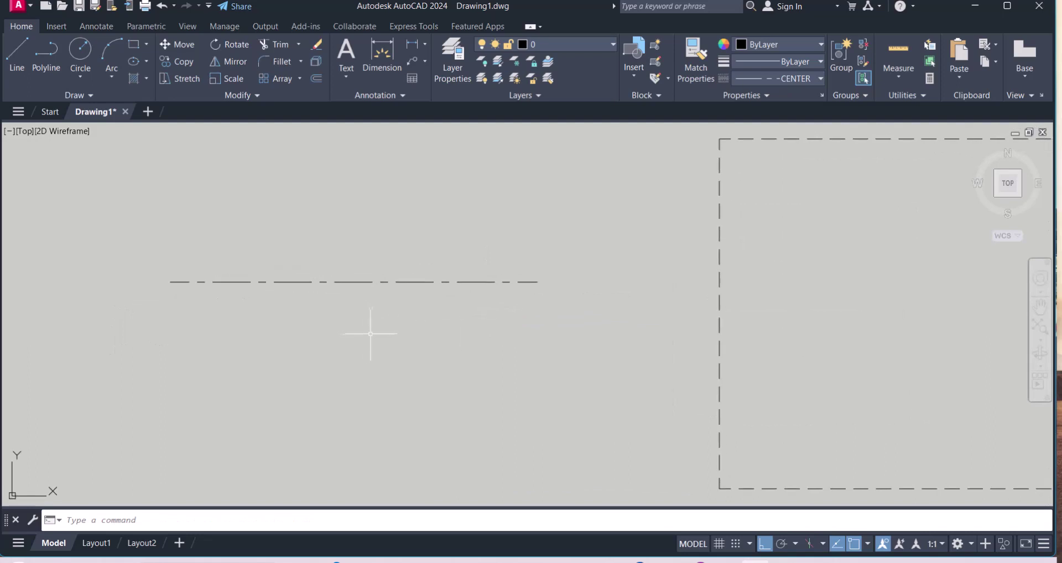
Move the centre line by its midpoint onto the rectangle's left-edge midpoint.
type("m")
key("Return")
left_click(436, 323)
left_click(356, 254)
key("Return")
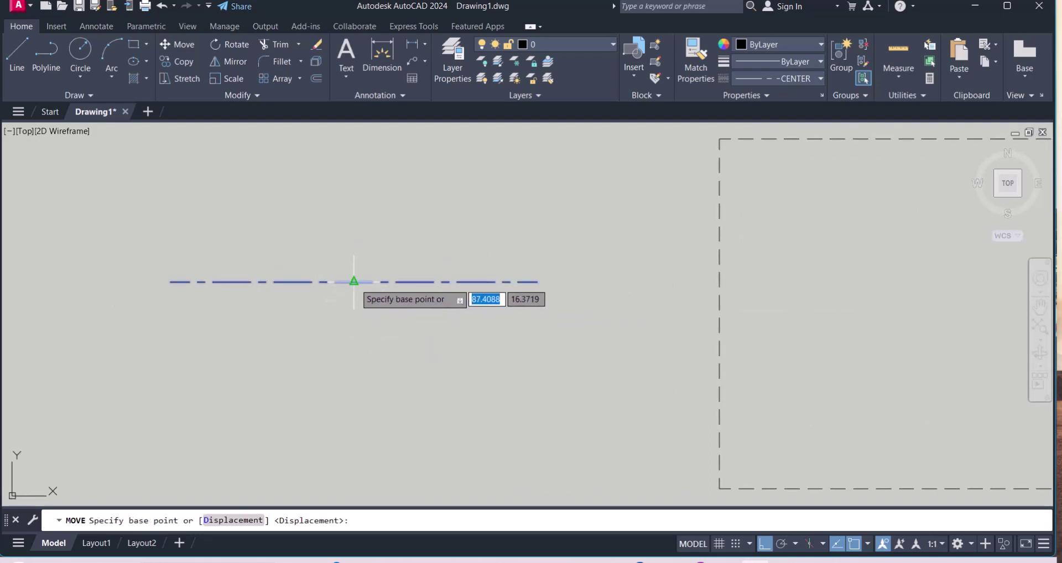
left_click(354, 281)
left_click(721, 313)
scroll(720, 313, "down", 4)
middle_click_drag(774, 328, 637, 303)
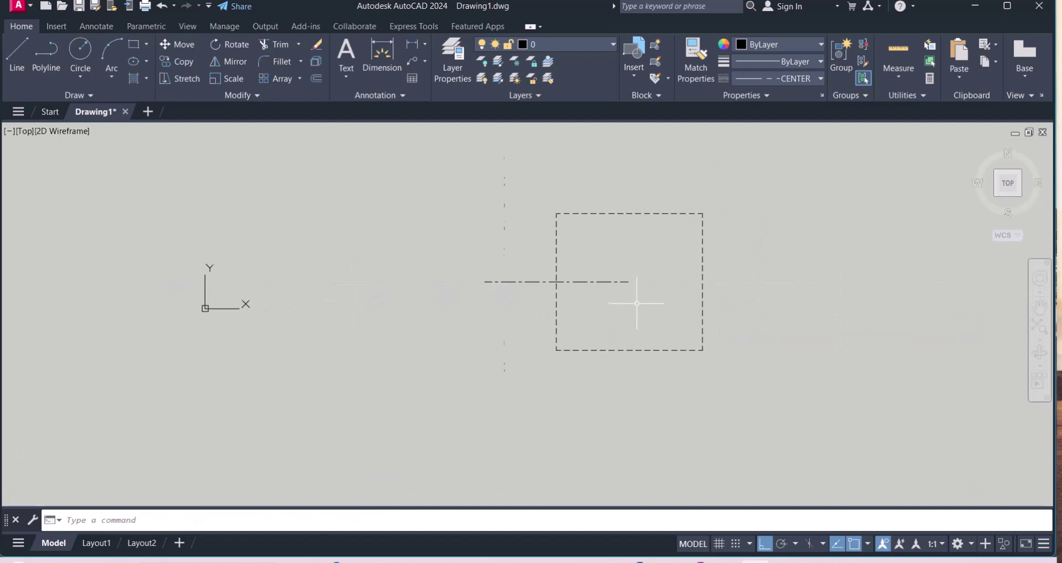
scroll(637, 304, "up", 5)
scroll(677, 188, "down", 2)
Match the rectangle to the centre line so it uses the CENTER linetype.
left_click(695, 68)
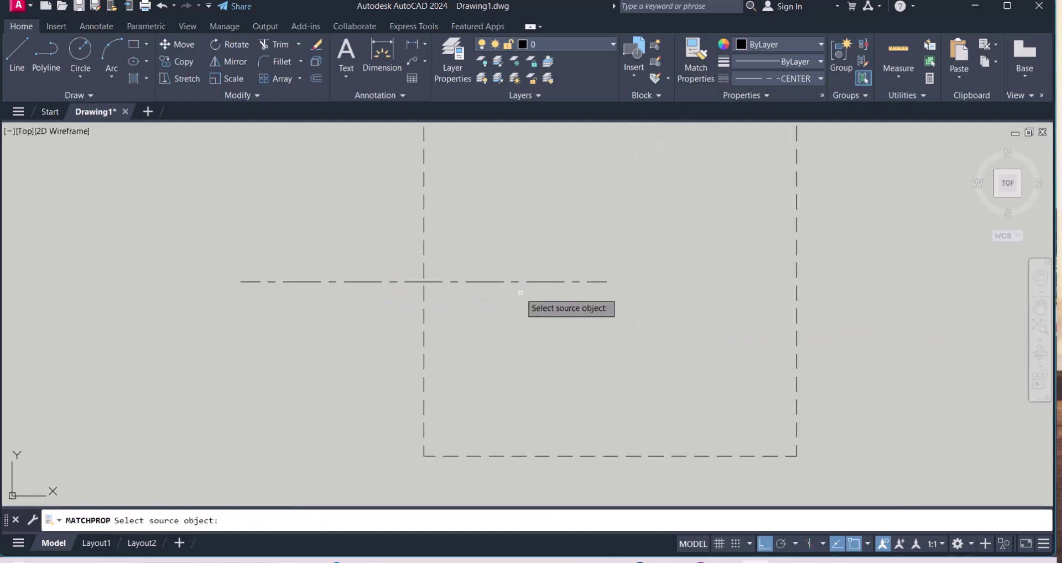
left_click(519, 281)
scroll(429, 248, "down", 2)
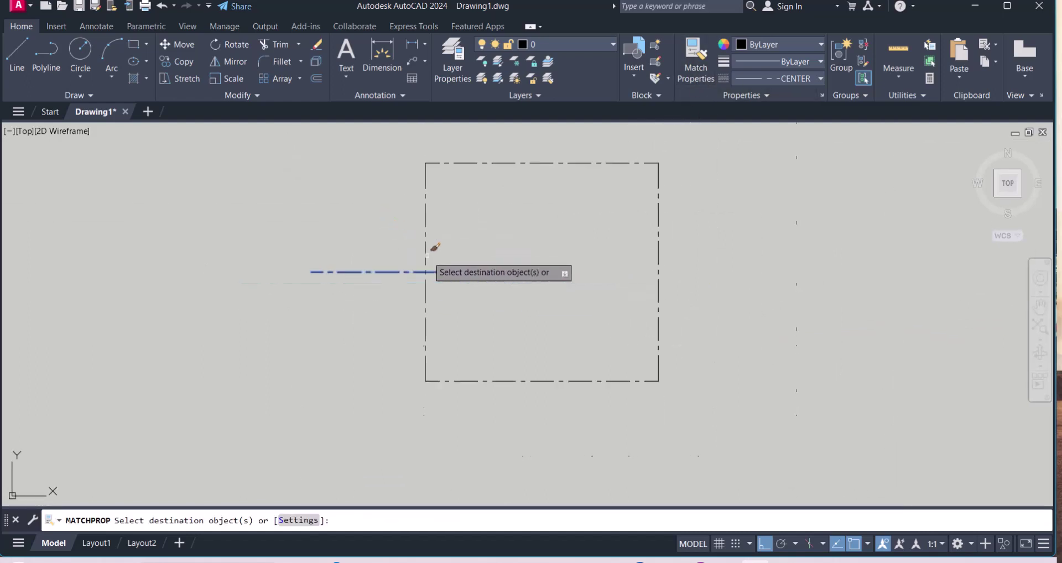
left_click(539, 288)
key("Return")
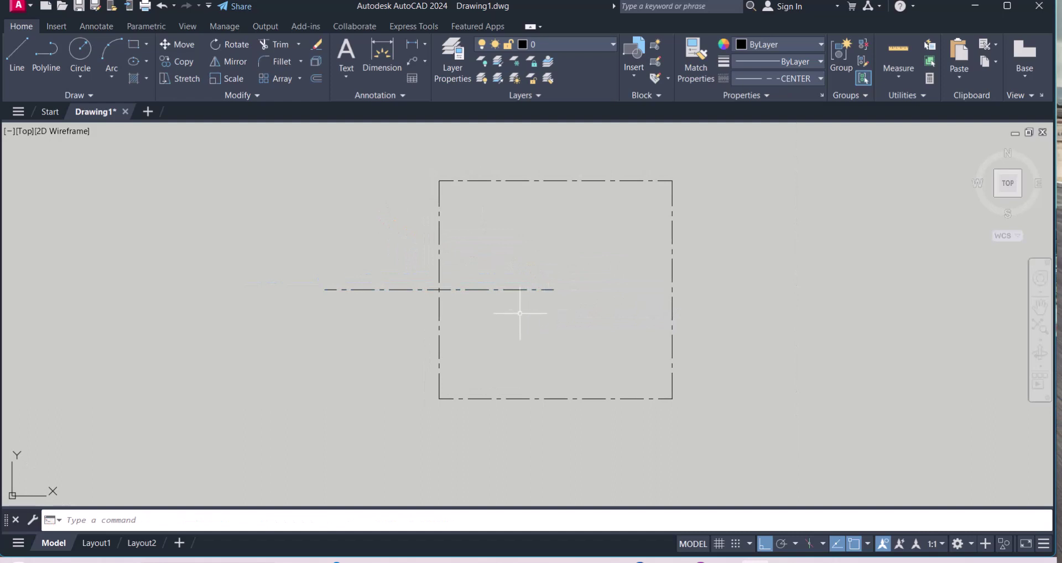
left_click(821, 79)
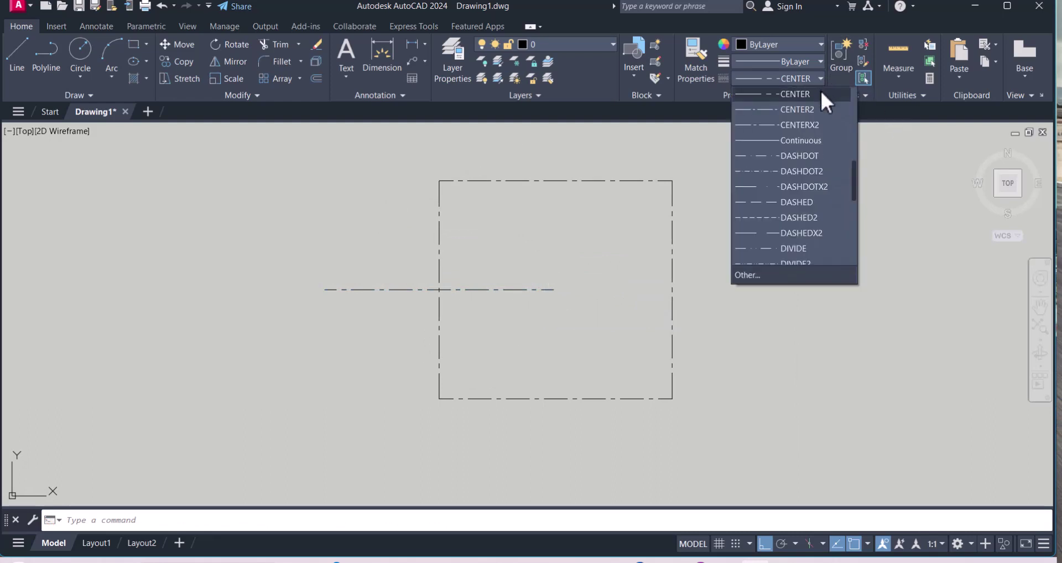
left_click(762, 272)
scroll(742, 285, "down", 10)
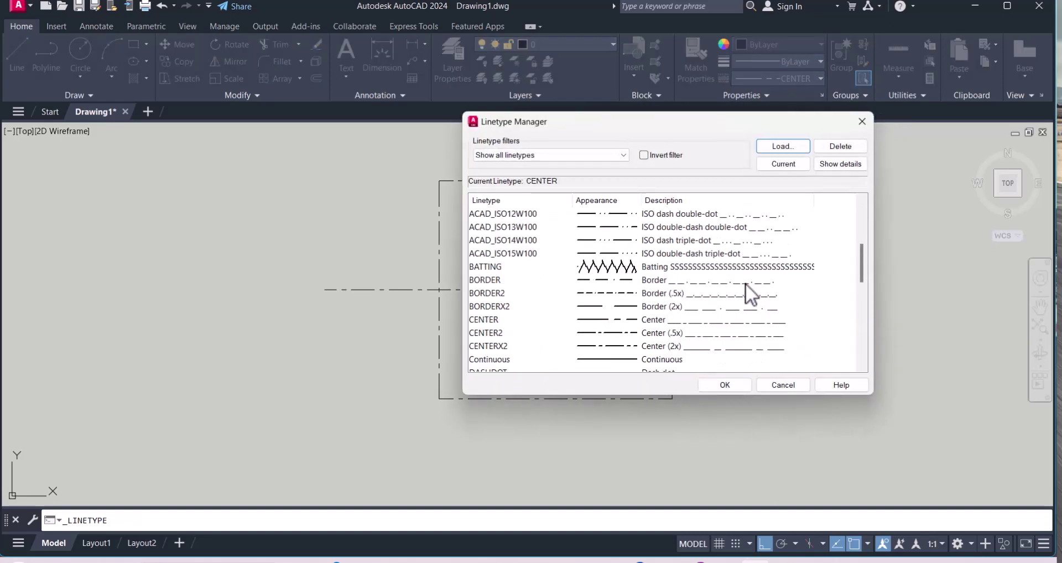
scroll(745, 285, "down", 2)
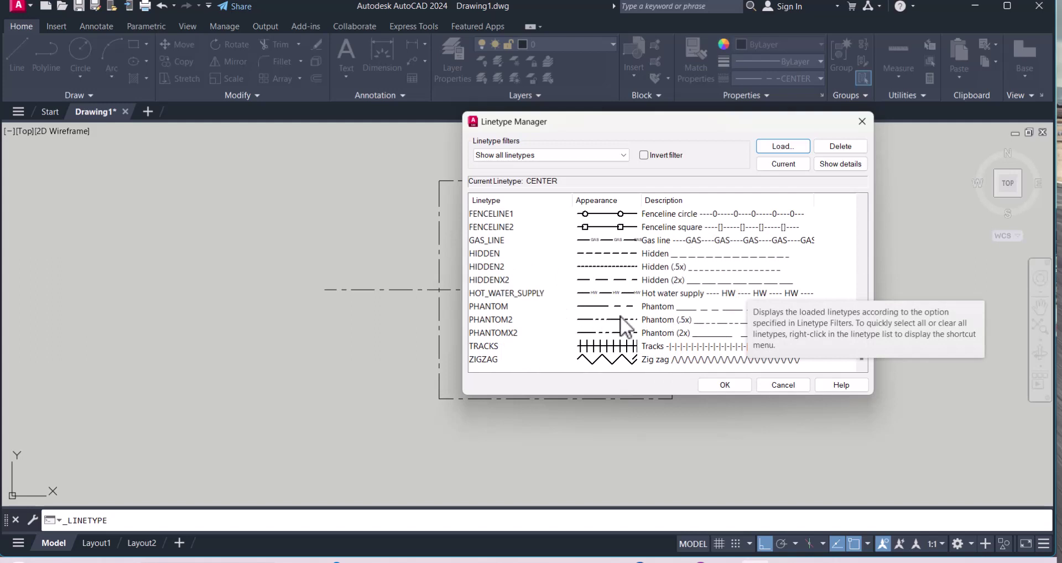
scroll(621, 317, "up", 1)
scroll(622, 317, "down", 1)
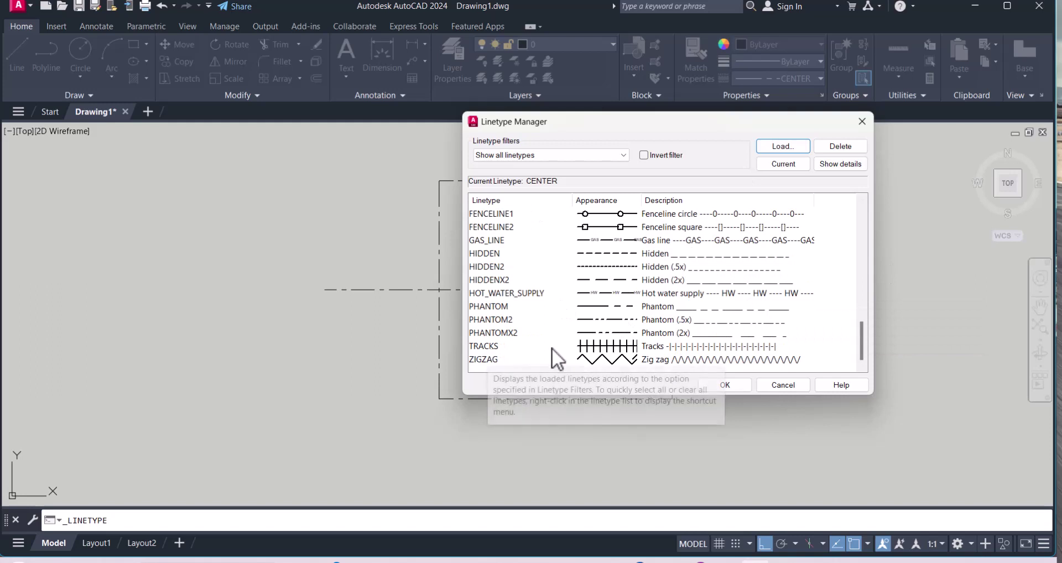
scroll(565, 320, "up", 2)
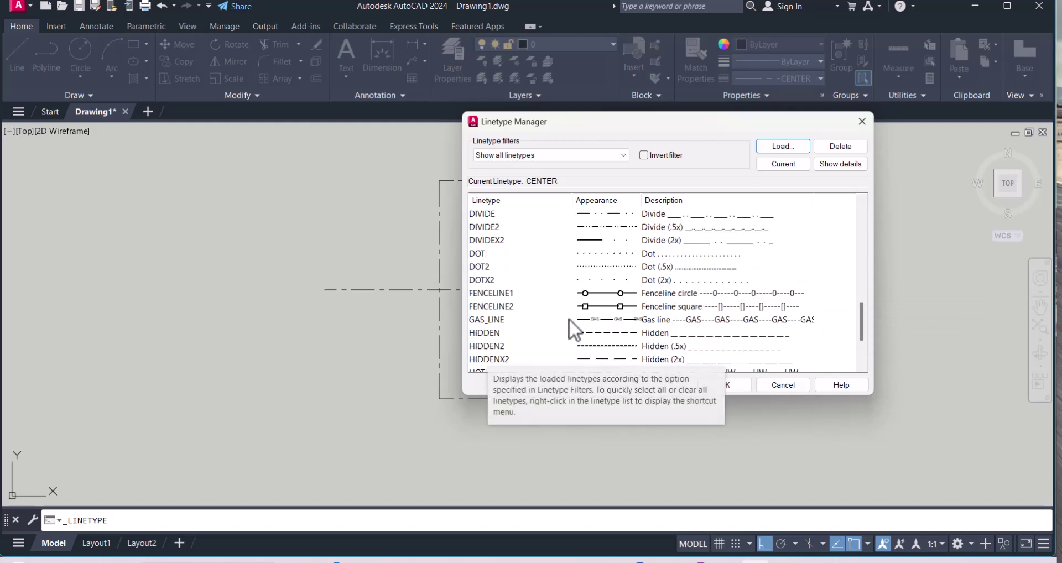
left_click(491, 225)
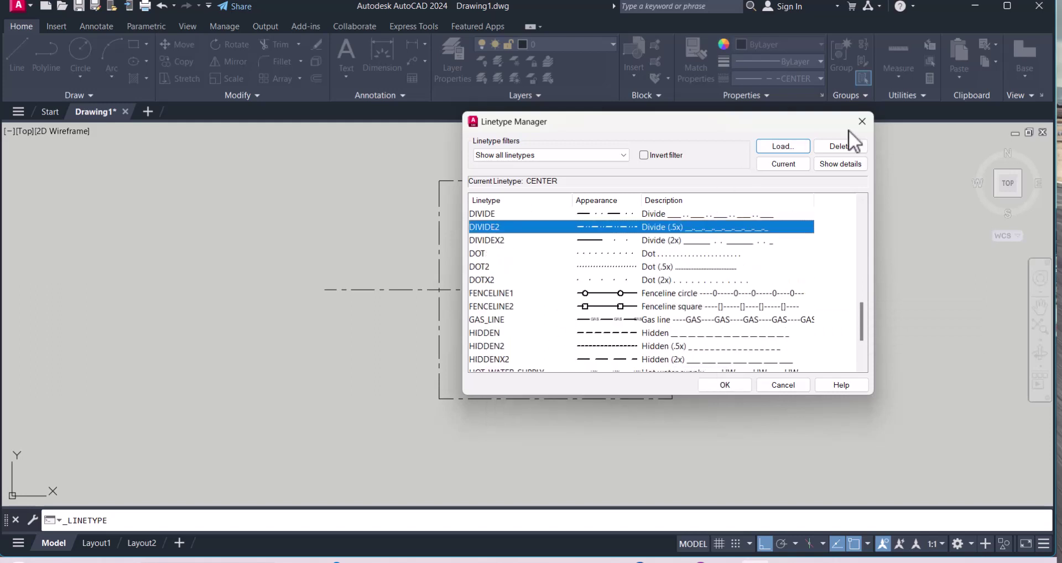
left_click(862, 122)
Select the line and rectangle and set both to the FENCELINE1 linetype.
left_click(526, 307)
left_click(514, 265)
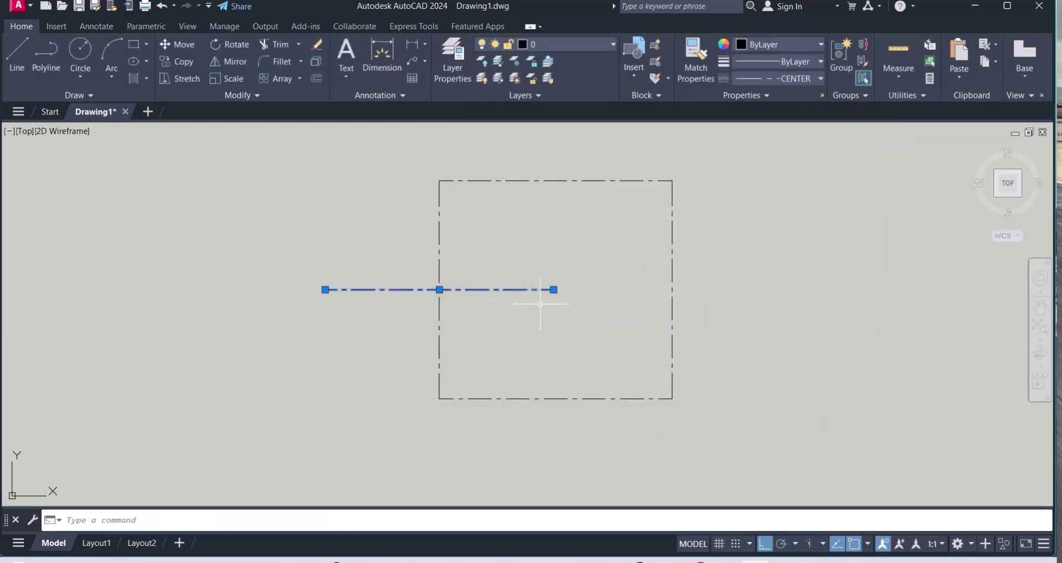
left_click(440, 221)
key("ctrl+1")
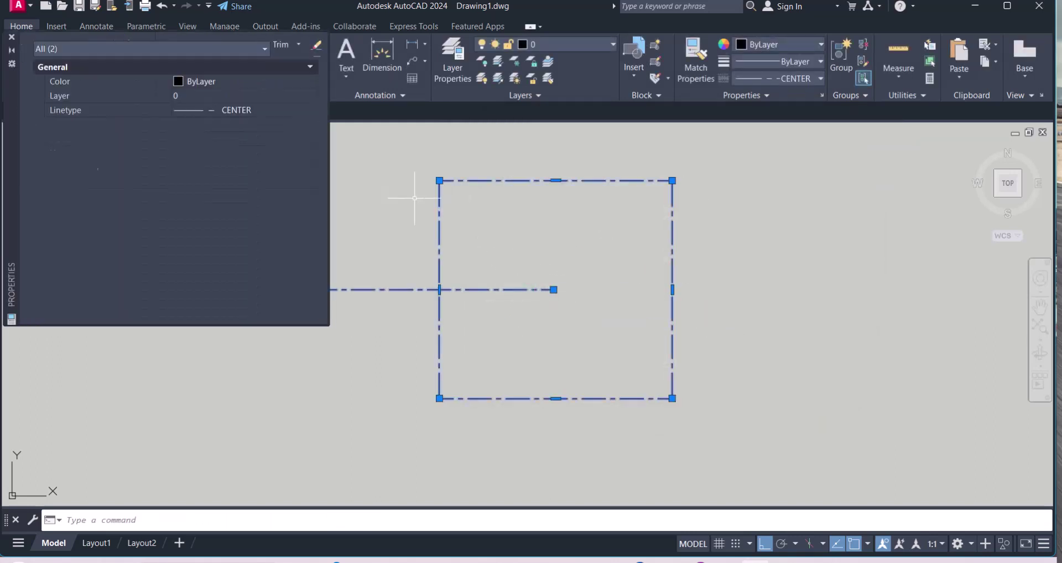
left_click(273, 111)
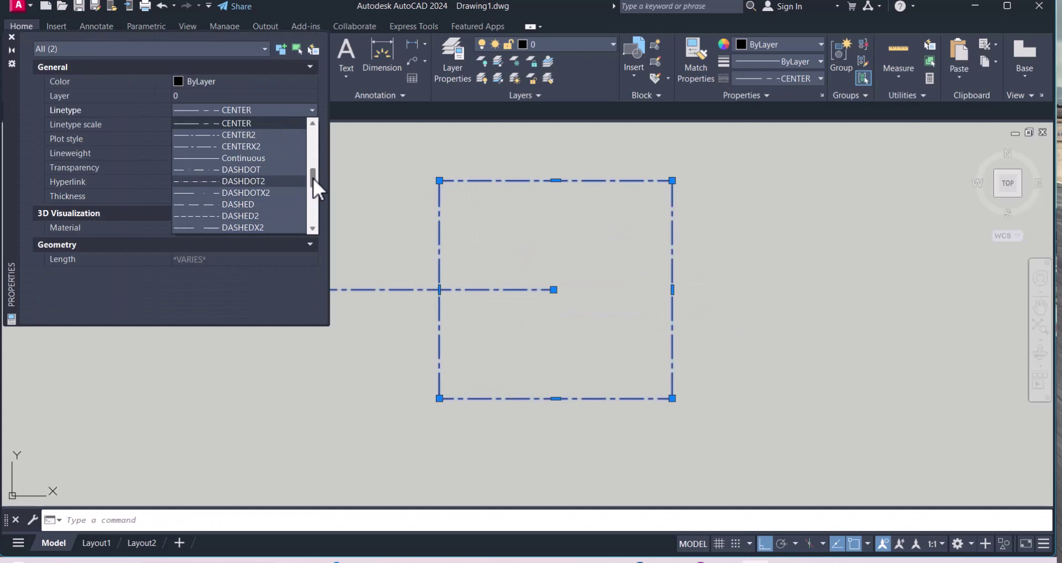
left_click_drag(313, 177, 320, 205)
left_click(254, 146)
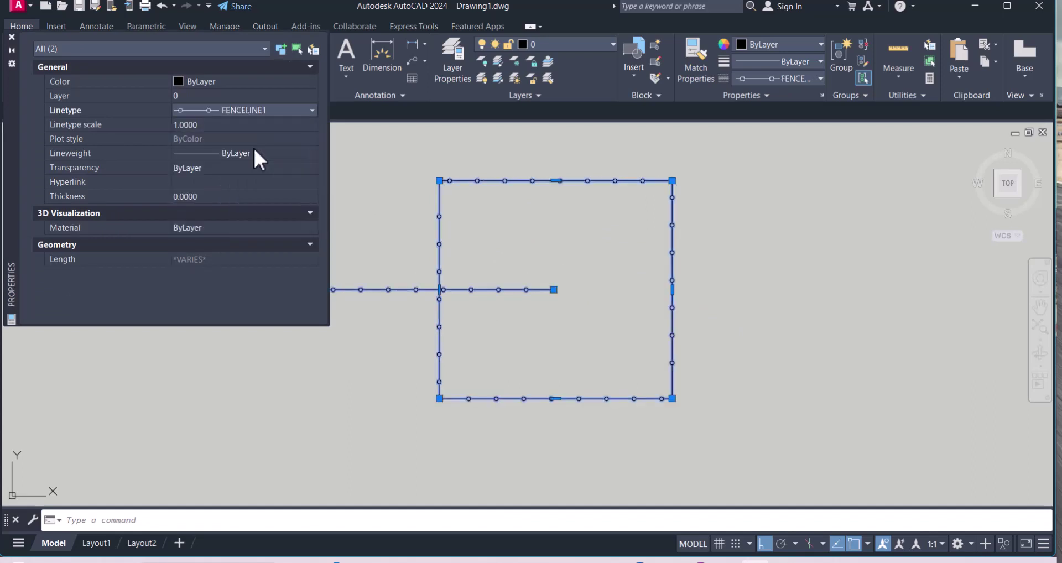
Change both objects to PHANTOM2 and close the Properties palette.
left_click(301, 112)
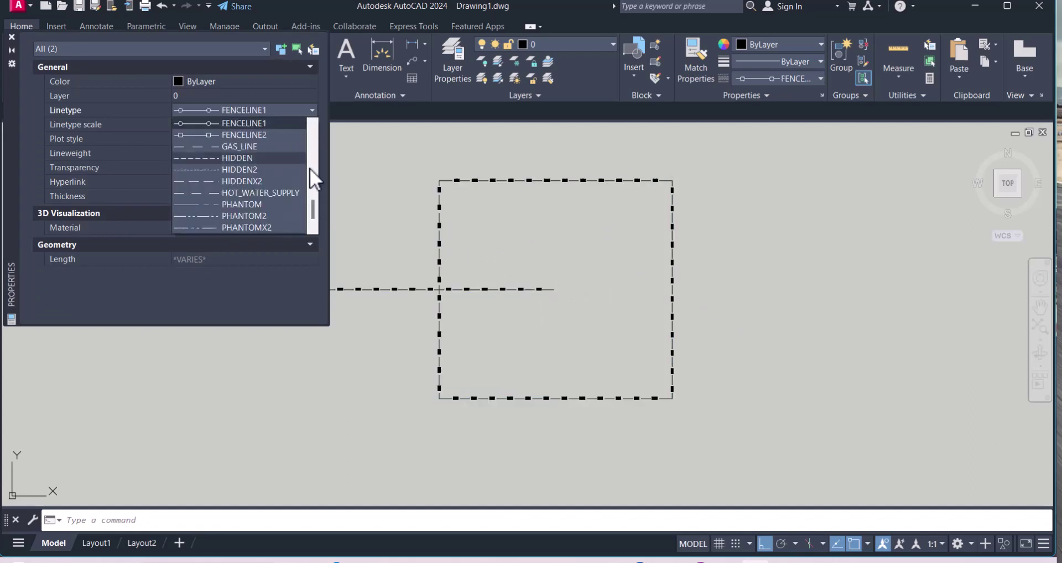
left_click(244, 218)
scroll(530, 291, "up", 2)
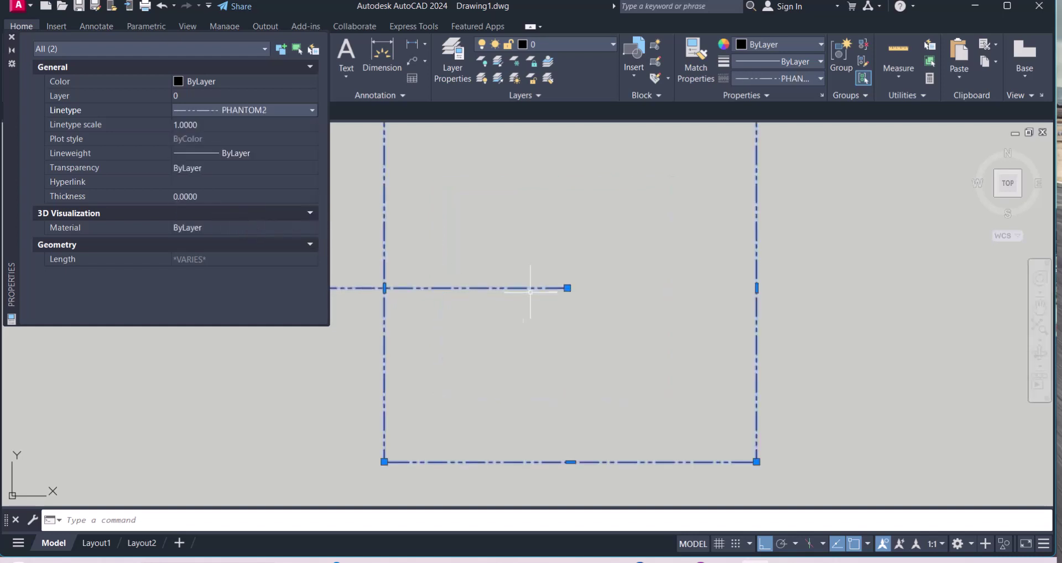
middle_click_drag(498, 318, 563, 337)
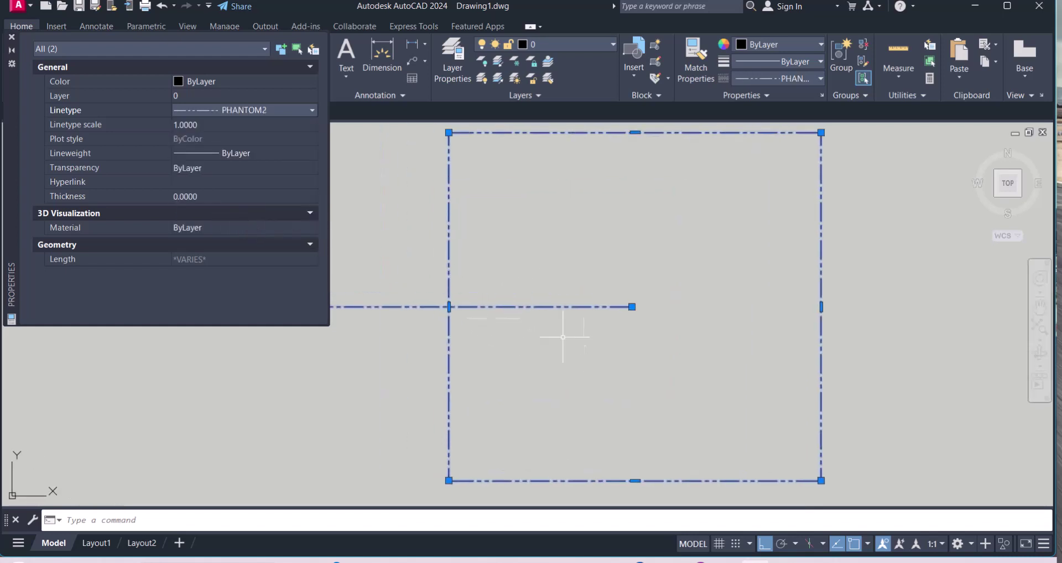
left_click(12, 36)
middle_click_drag(672, 282, 627, 277)
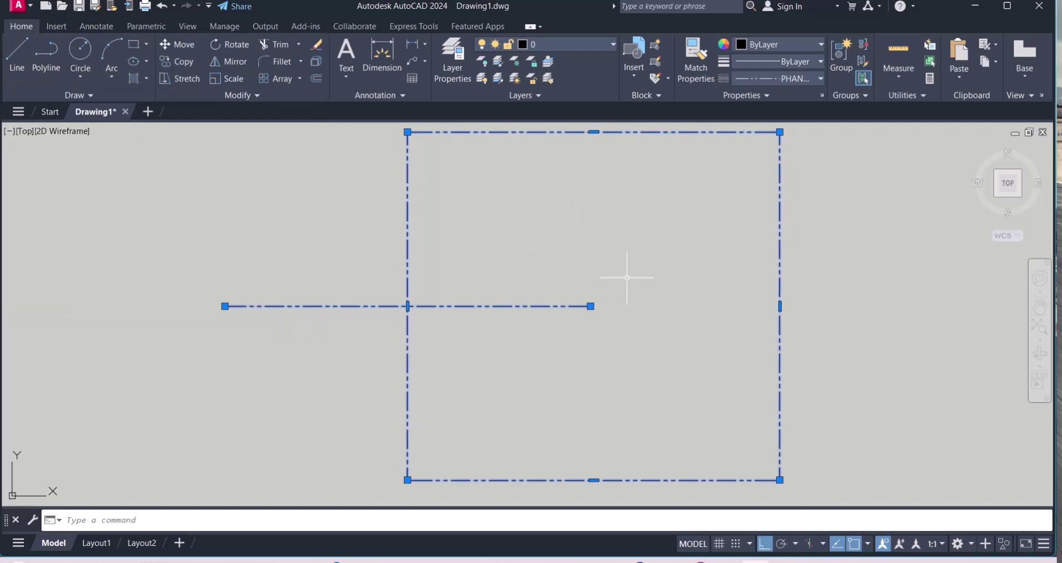